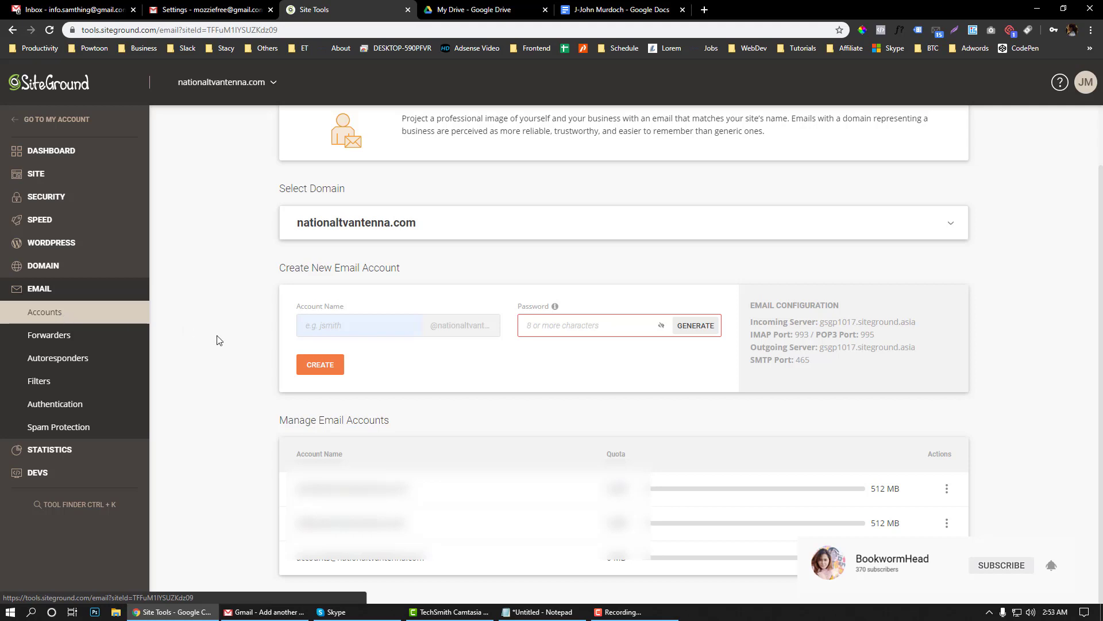
# Scroll the nationaltvantenna.com Email Accounts page to view the empty Create New Email Account form
pyautogui.scroll(1, 218, 339)
pyautogui.scroll(-1, 217, 340)
pyautogui.click(316, 325)
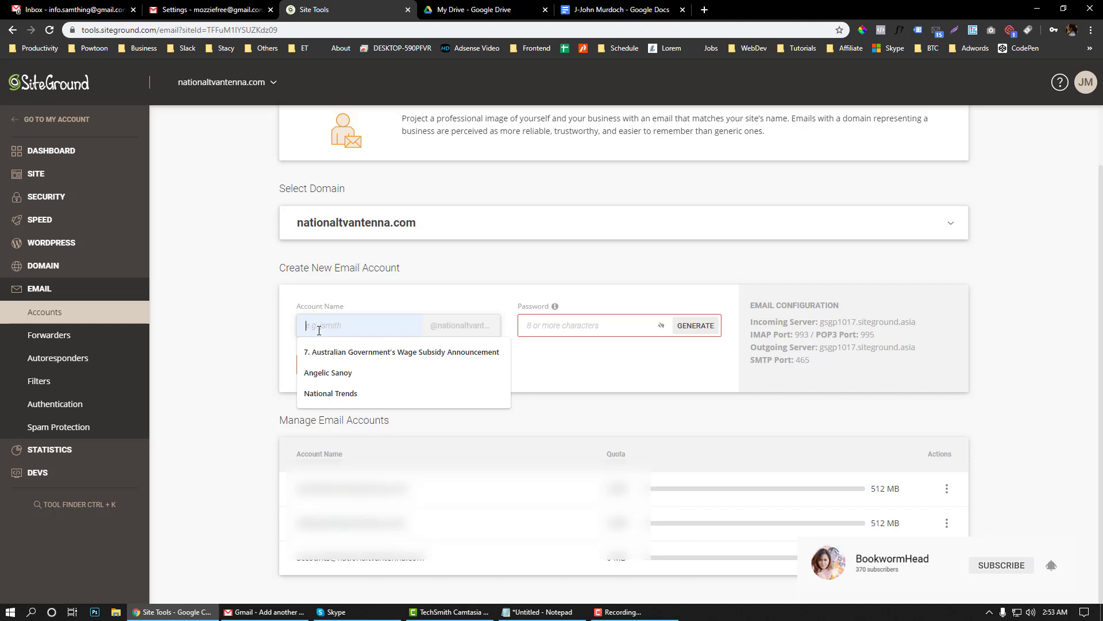
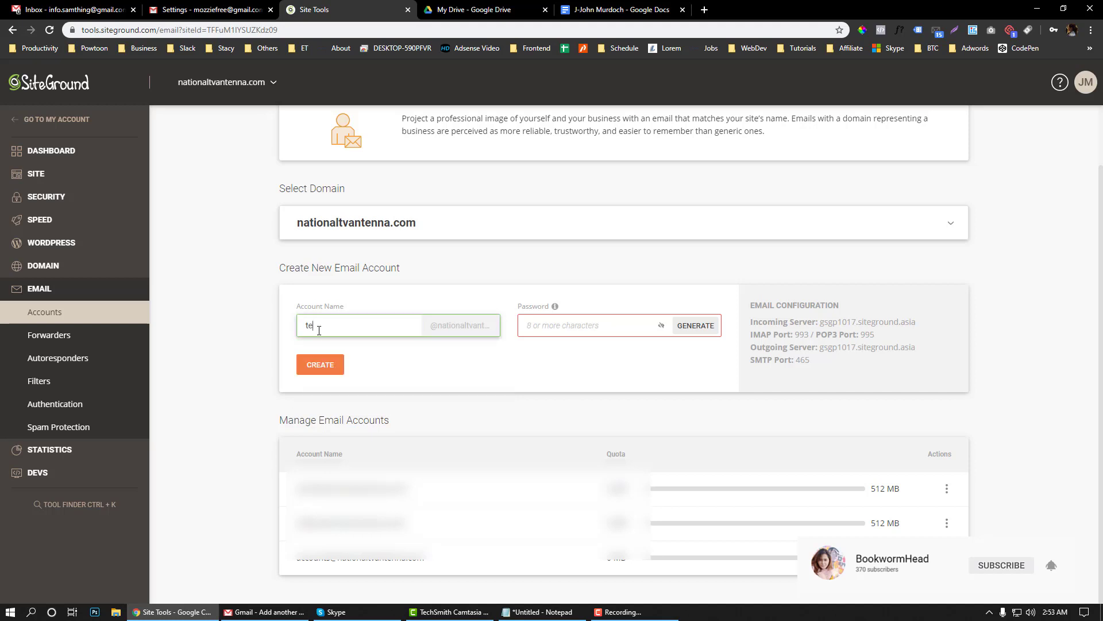
pyautogui.doubleClick(319, 330)
# Paste the password saved in Notepad into the password field and reveal it
pyautogui.click(555, 615)
pyautogui.hotkey('ctrl', 'c')
pyautogui.click(555, 616)
pyautogui.click(633, 326)
pyautogui.hotkey('ctrl', 'v')
pyautogui.click(660, 325)
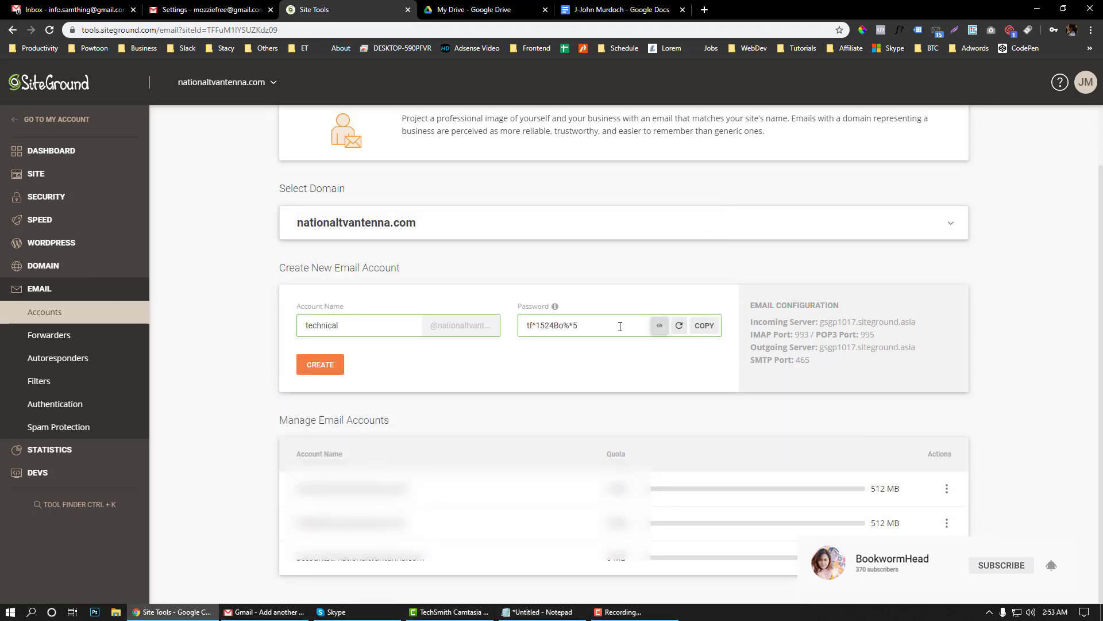
# Save the new password into the Notepad notes and create the technical account
pyautogui.hotkey('ctrl', 'a')
pyautogui.hotkey('ctrl', 'c')
pyautogui.click(506, 614)
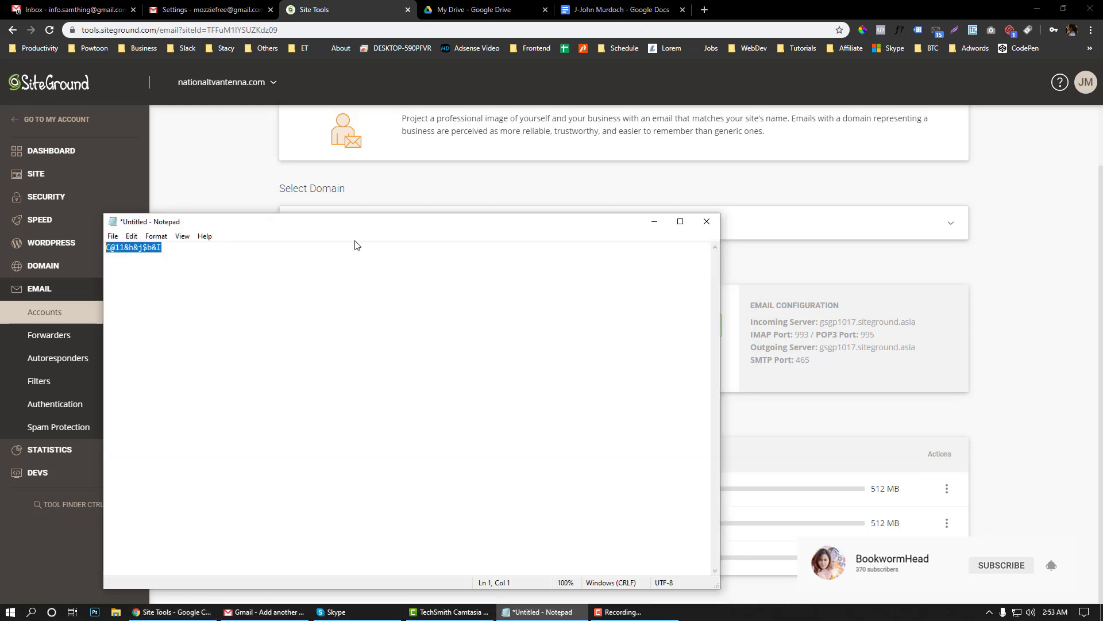
pyautogui.hotkey('ctrl', 'v')
pyautogui.hotkey('ctrl', 'a')
pyautogui.click(655, 222)
pyautogui.click(325, 368)
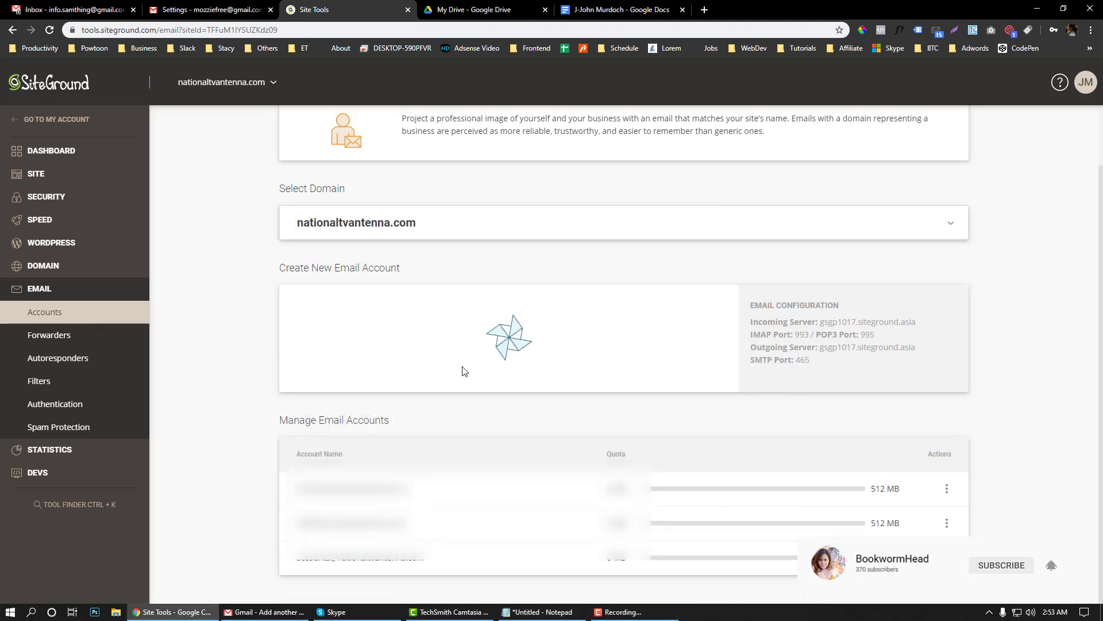
# Add the new account's full email address to the Notepad notes below the password
pyautogui.moveTo(442, 454); pyautogui.dragTo(293, 455)
pyautogui.click(539, 612)
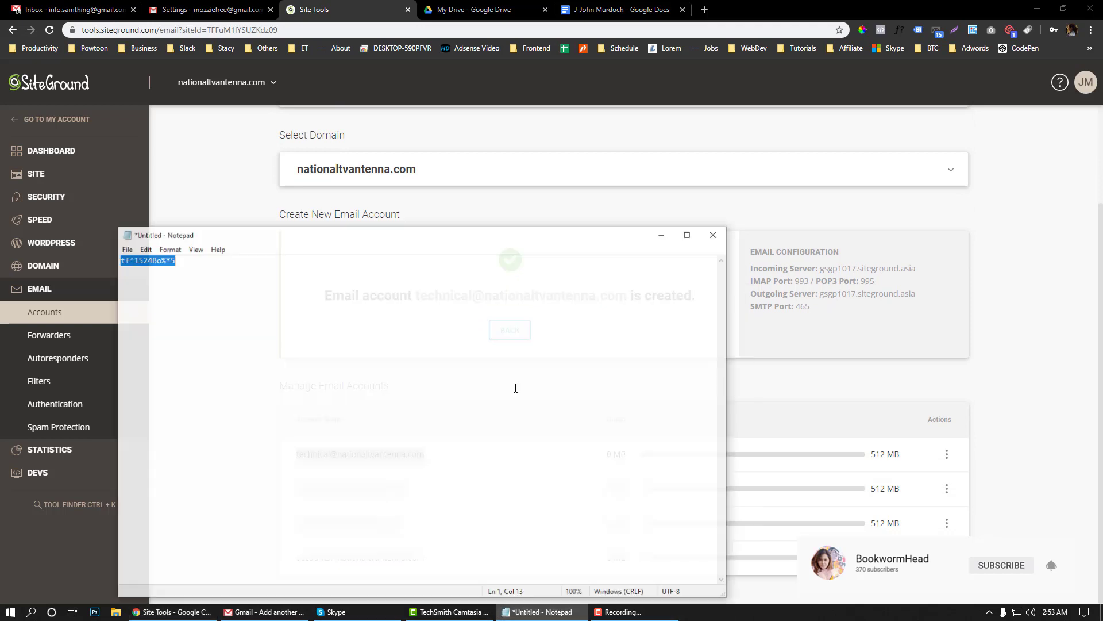
pyautogui.click(471, 296)
pyautogui.press('Return')
pyautogui.press('Return')
pyautogui.hotkey('ctrl', 'v')
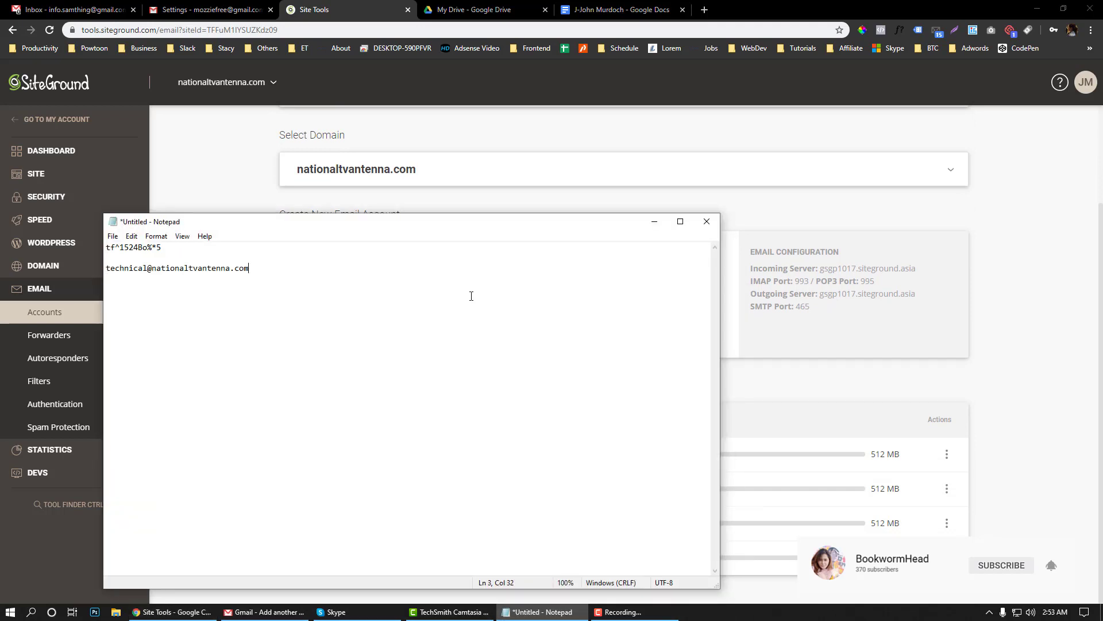
pyautogui.click(661, 222)
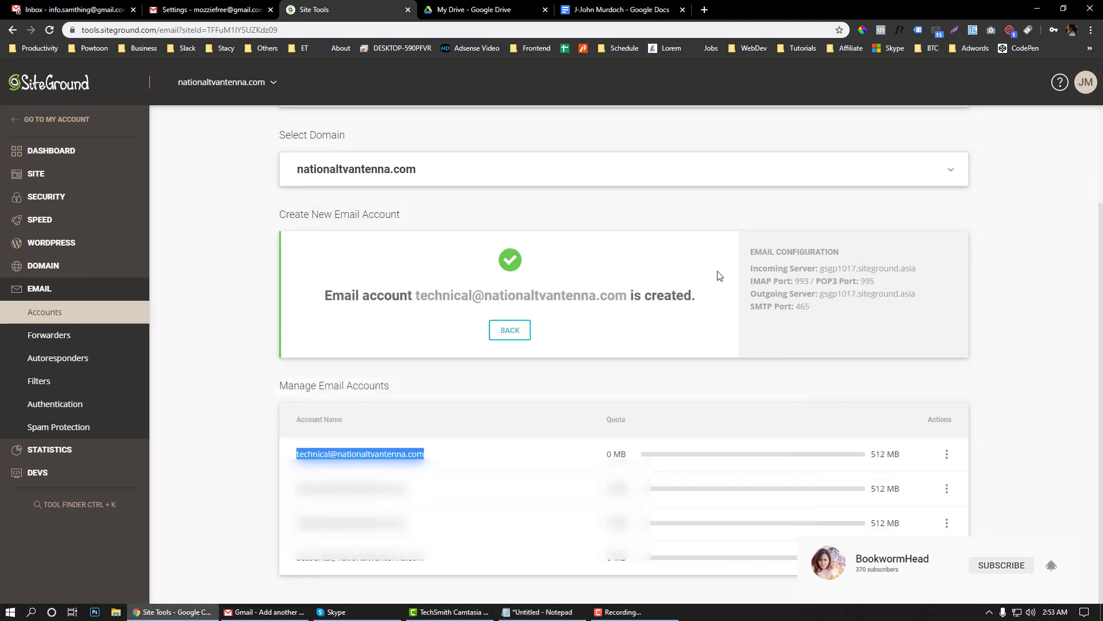
# Select and copy the server and port lines from the Email Configuration details
pyautogui.moveTo(750, 253); pyautogui.dragTo(825, 313)
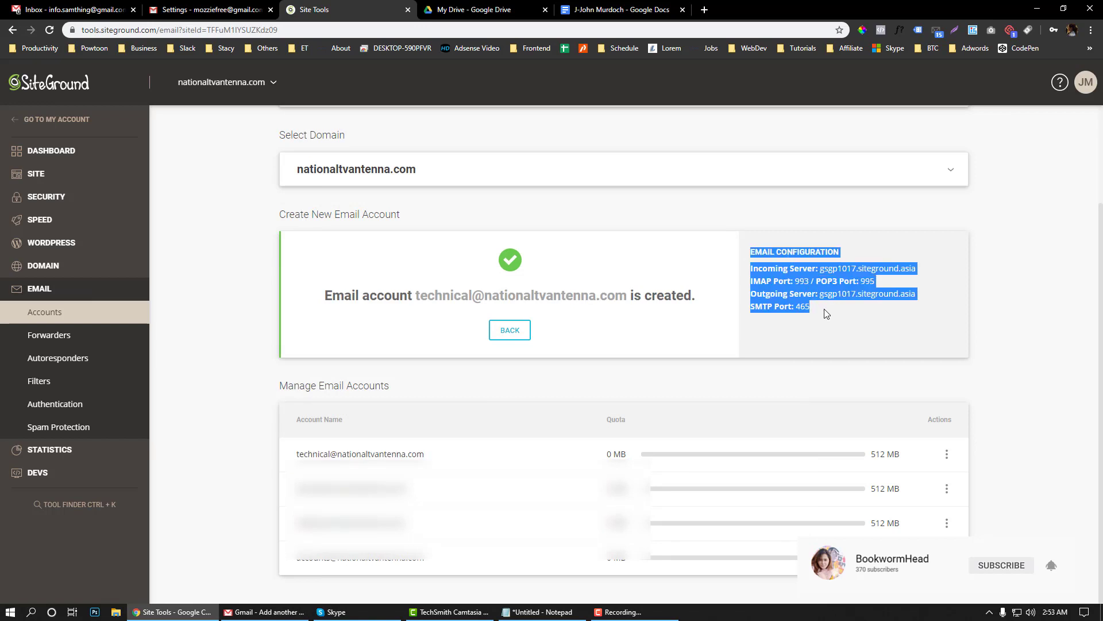
pyautogui.click(825, 313)
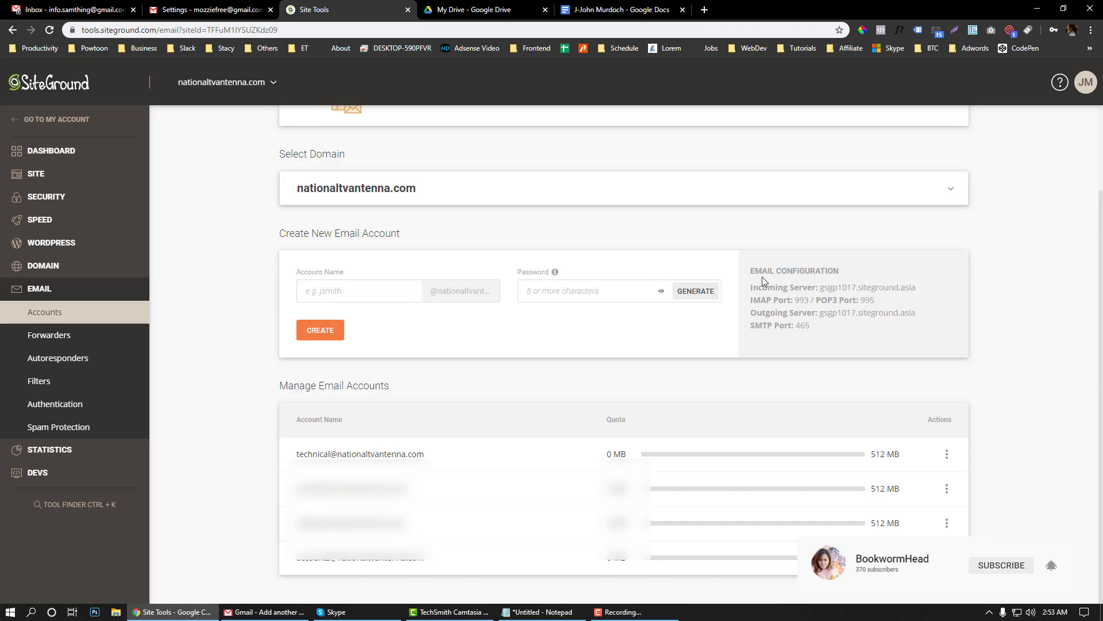
pyautogui.moveTo(749, 268); pyautogui.dragTo(818, 331)
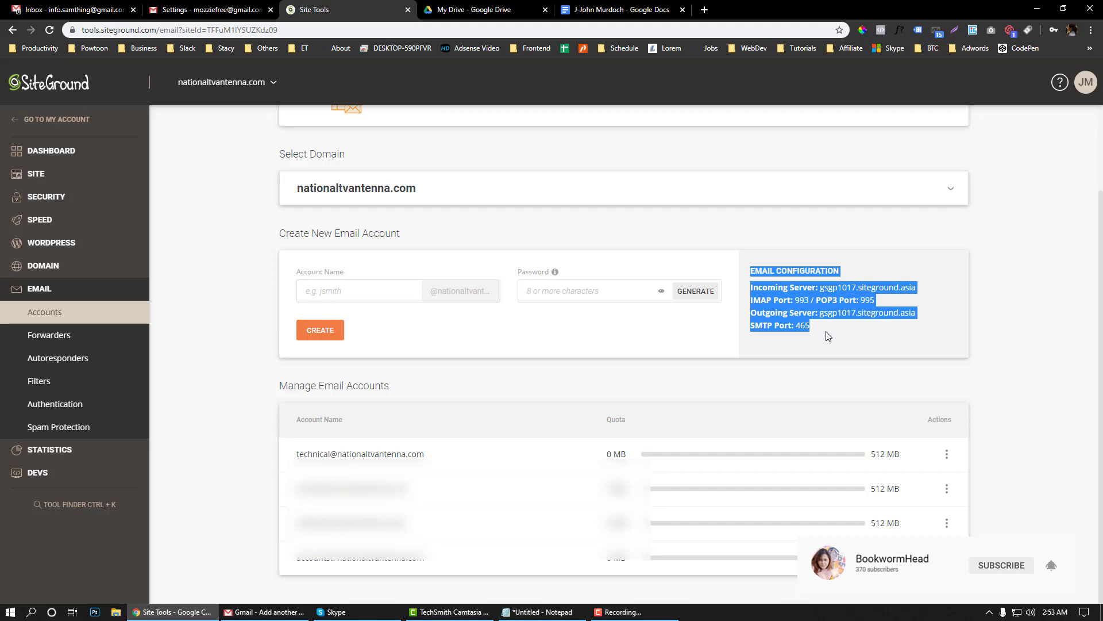
pyautogui.click(831, 336)
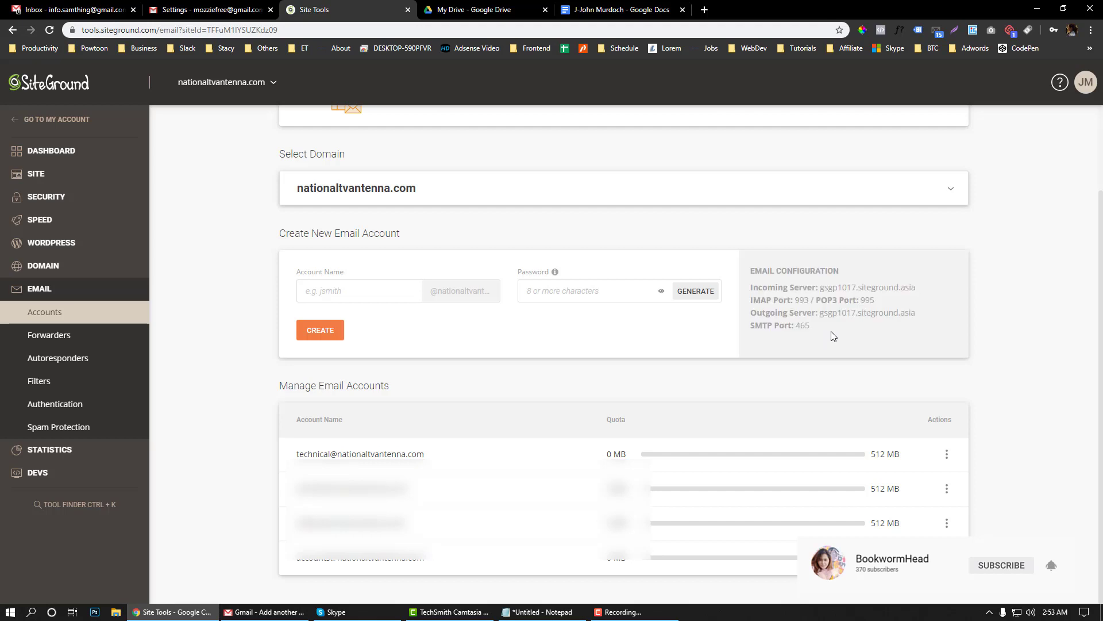
pyautogui.moveTo(831, 332); pyautogui.dragTo(750, 291)
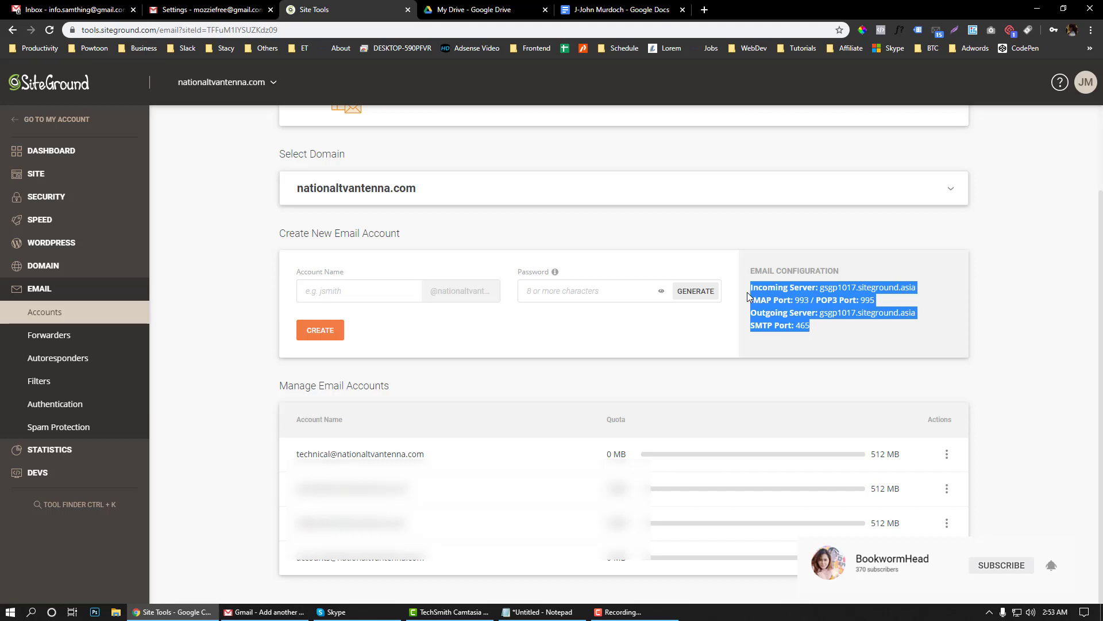
# Open Gmail's full settings on the Accounts and Import tab
pyautogui.click(230, 10)
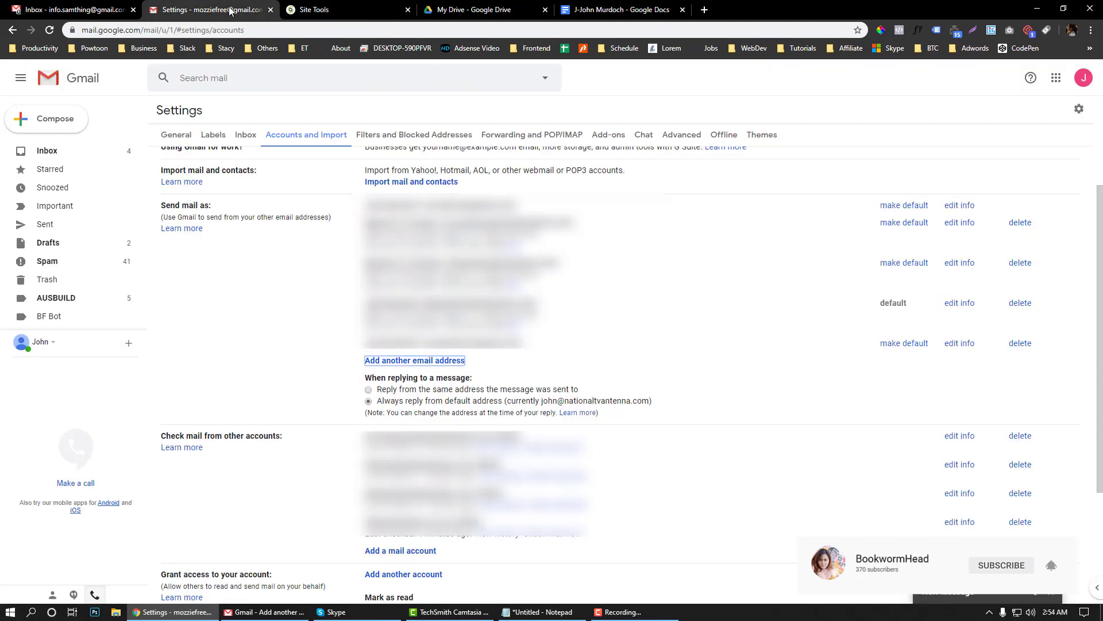
pyautogui.click(1078, 112)
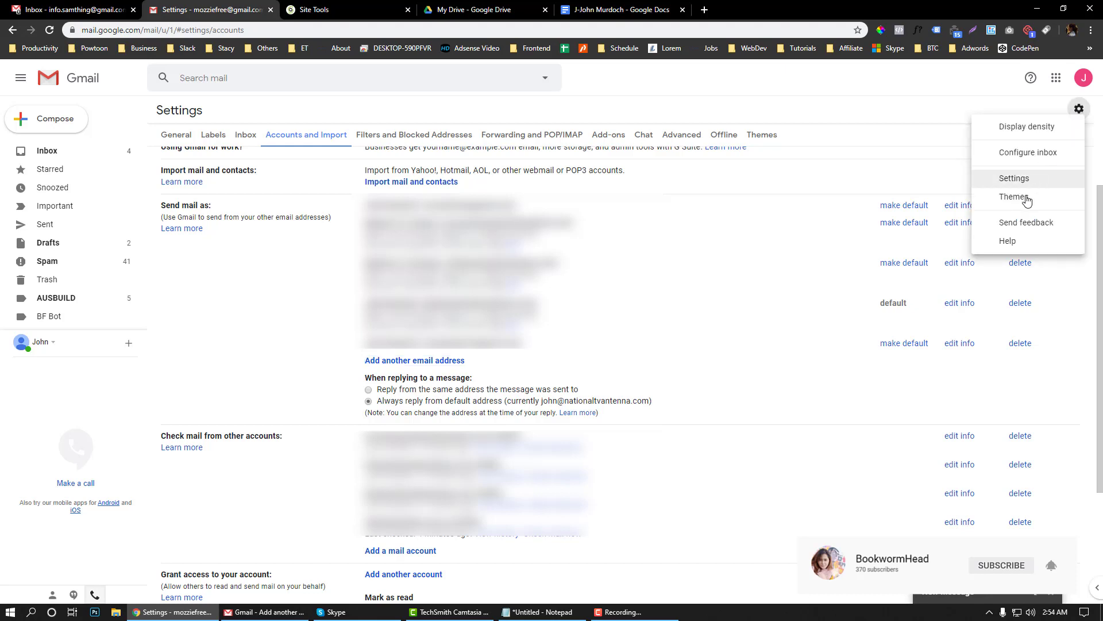
pyautogui.click(1014, 178)
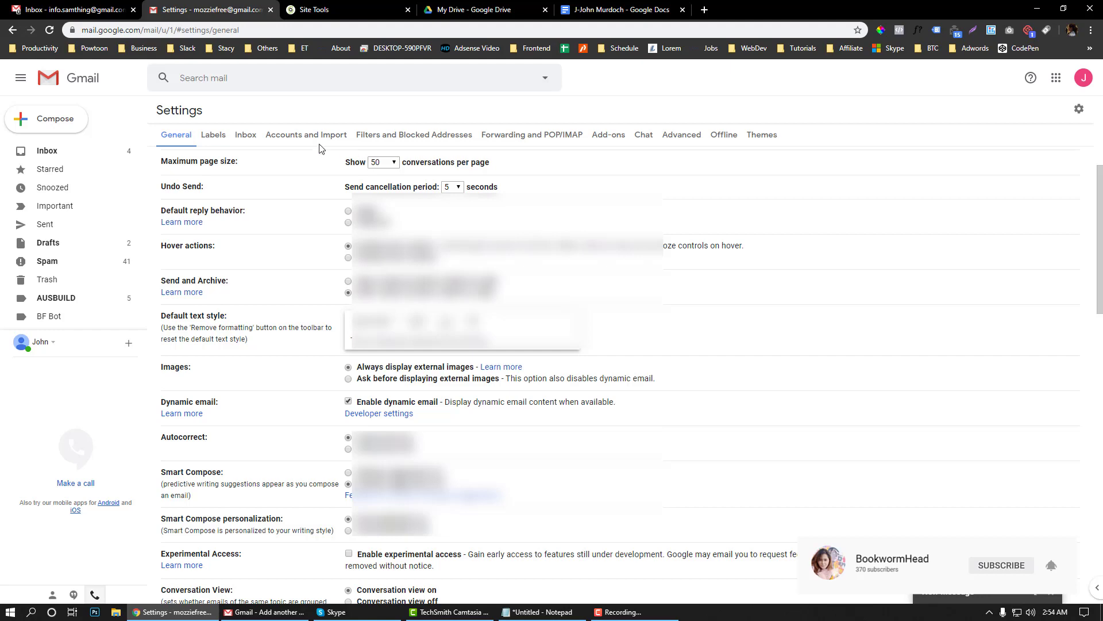
pyautogui.click(303, 136)
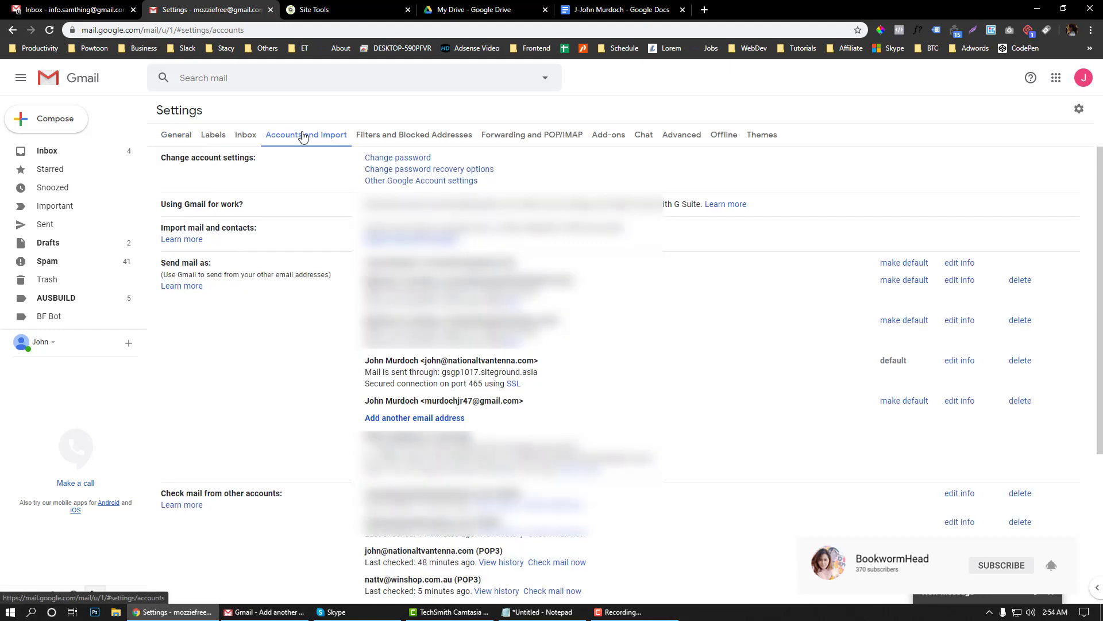
# Review the Send mail as address list and start a blank new message
pyautogui.scroll(-1, 175, 214)
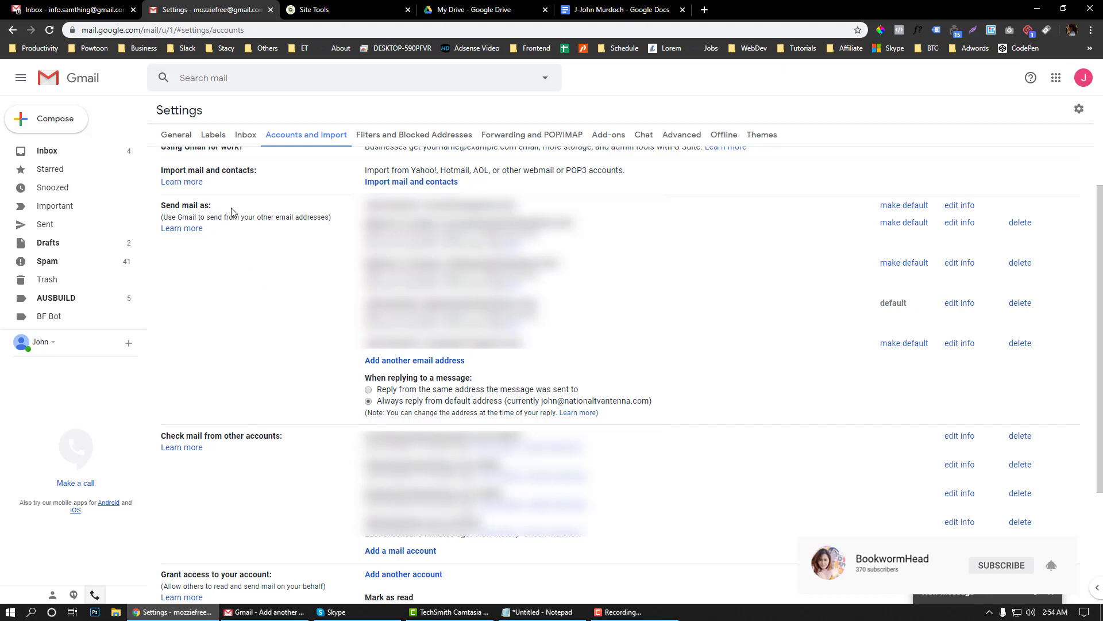
pyautogui.moveTo(350, 205); pyautogui.dragTo(523, 366)
pyautogui.click(561, 367)
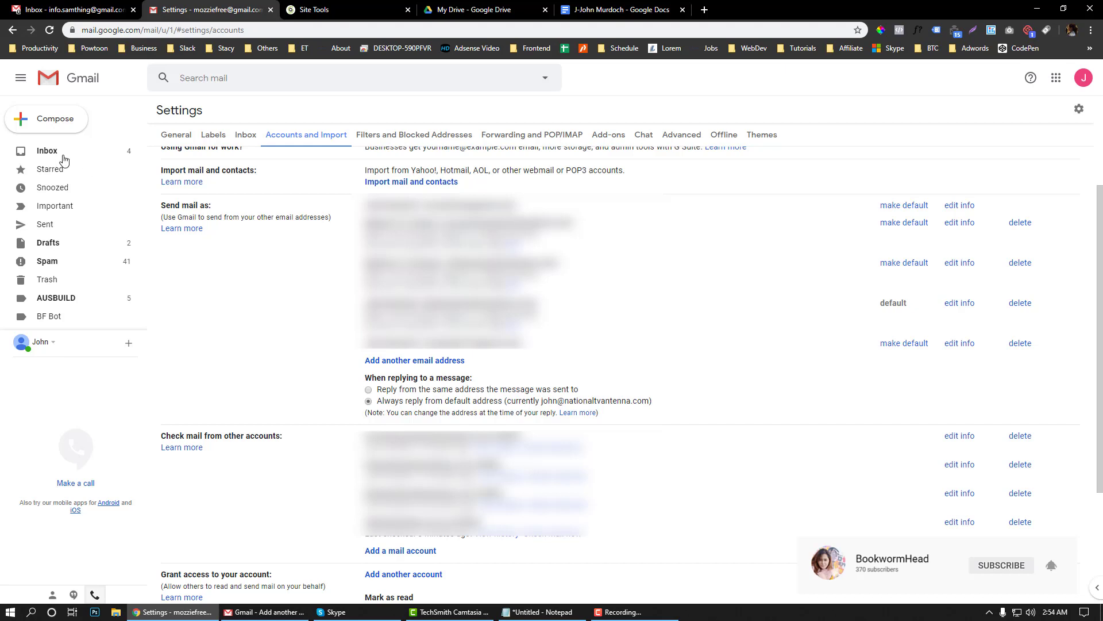
pyautogui.click(23, 118)
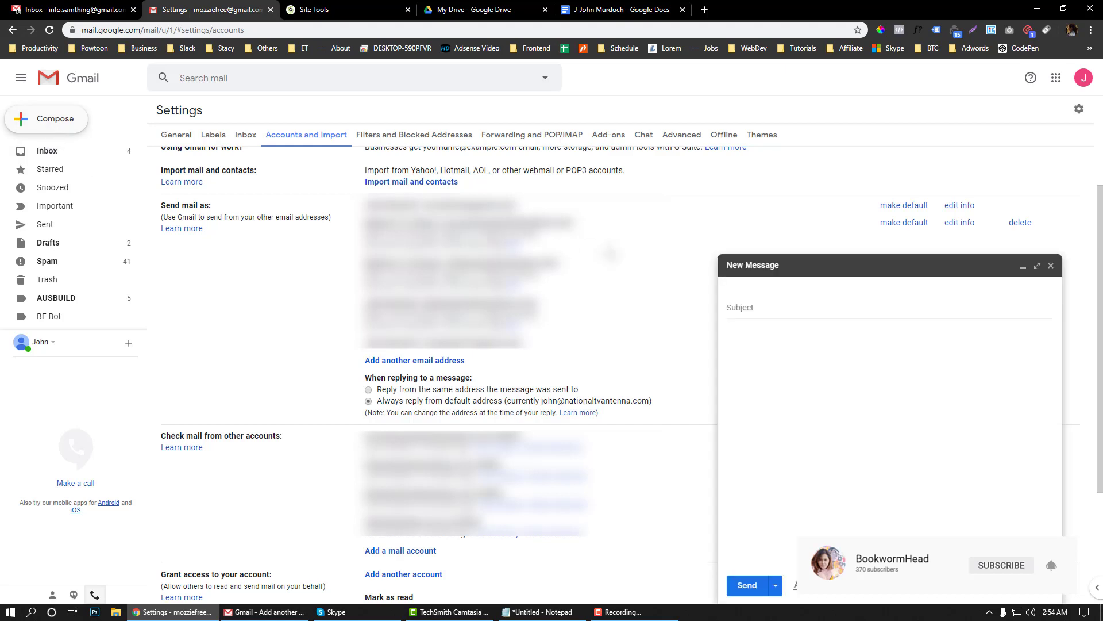
pyautogui.click(782, 291)
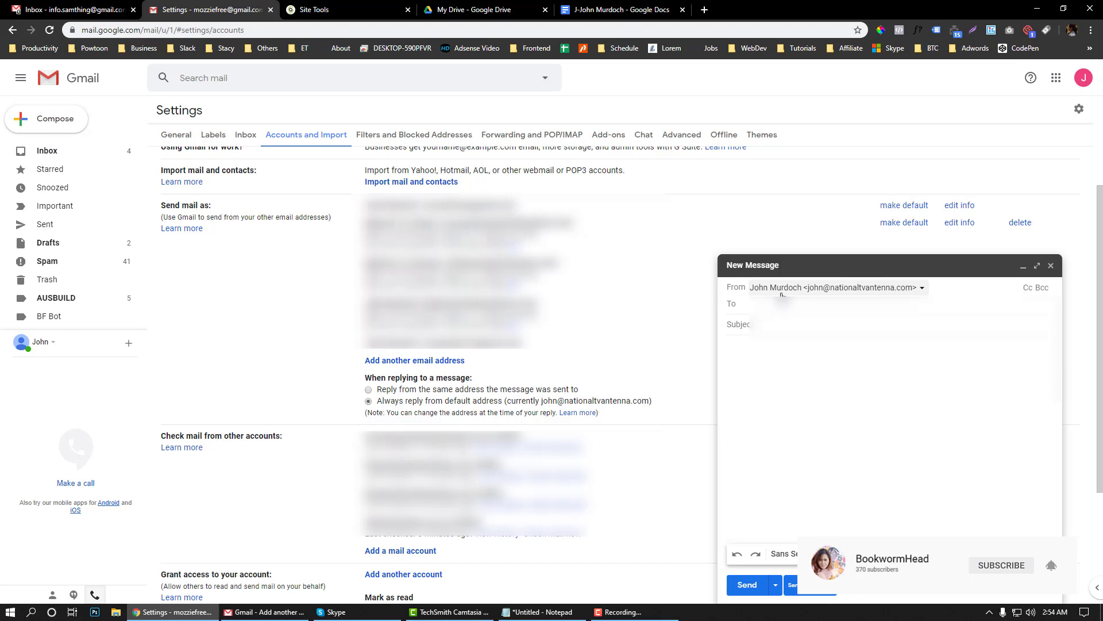
pyautogui.click(782, 290)
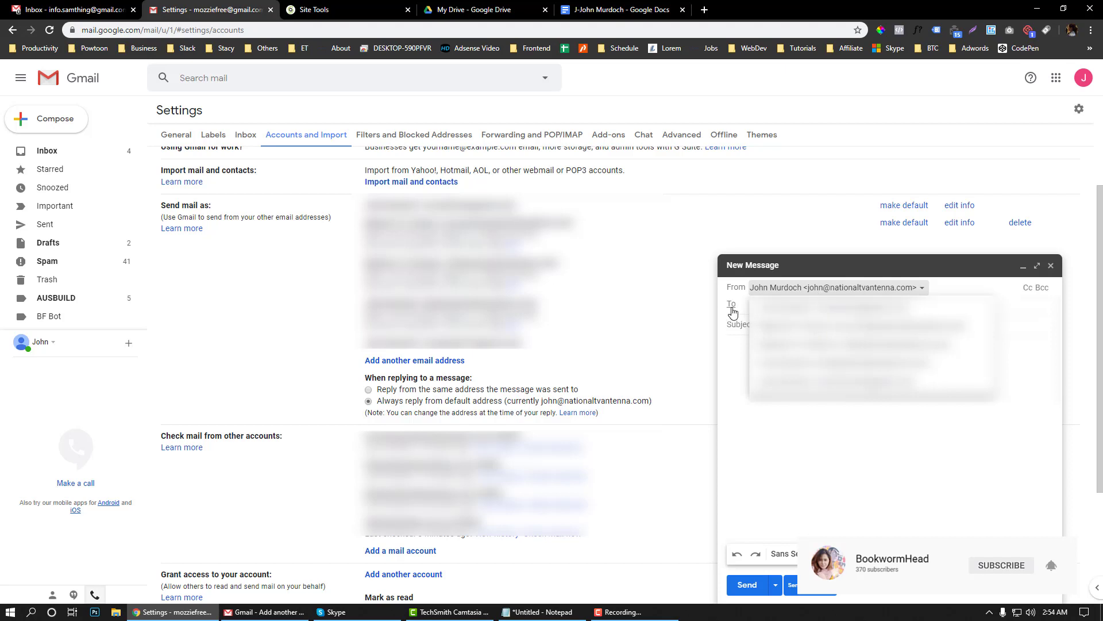
pyautogui.click(736, 347)
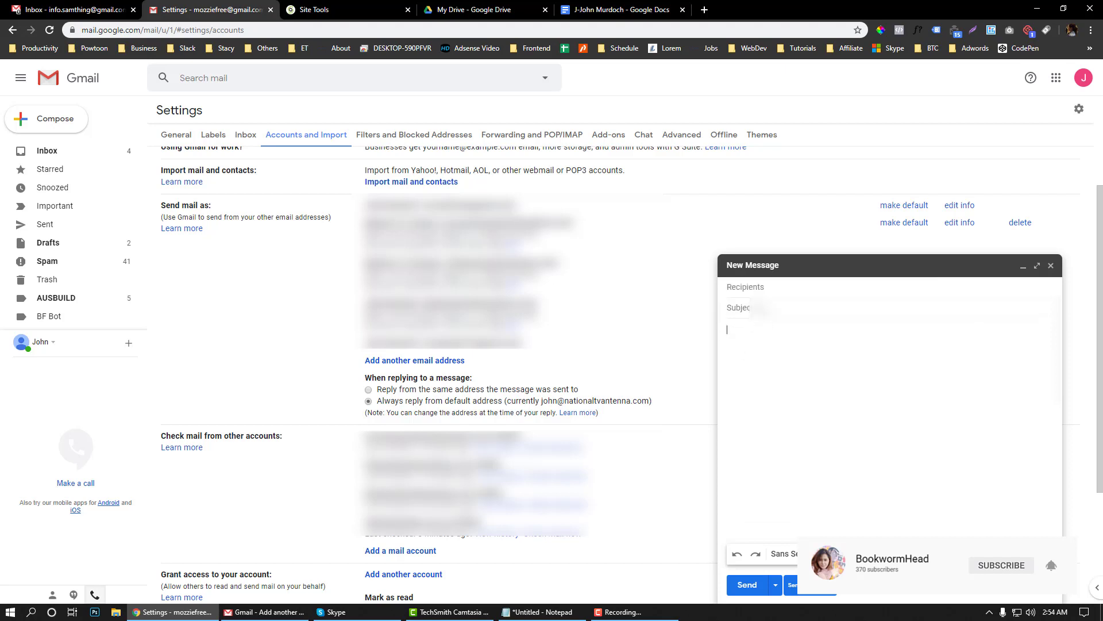
pyautogui.click(784, 289)
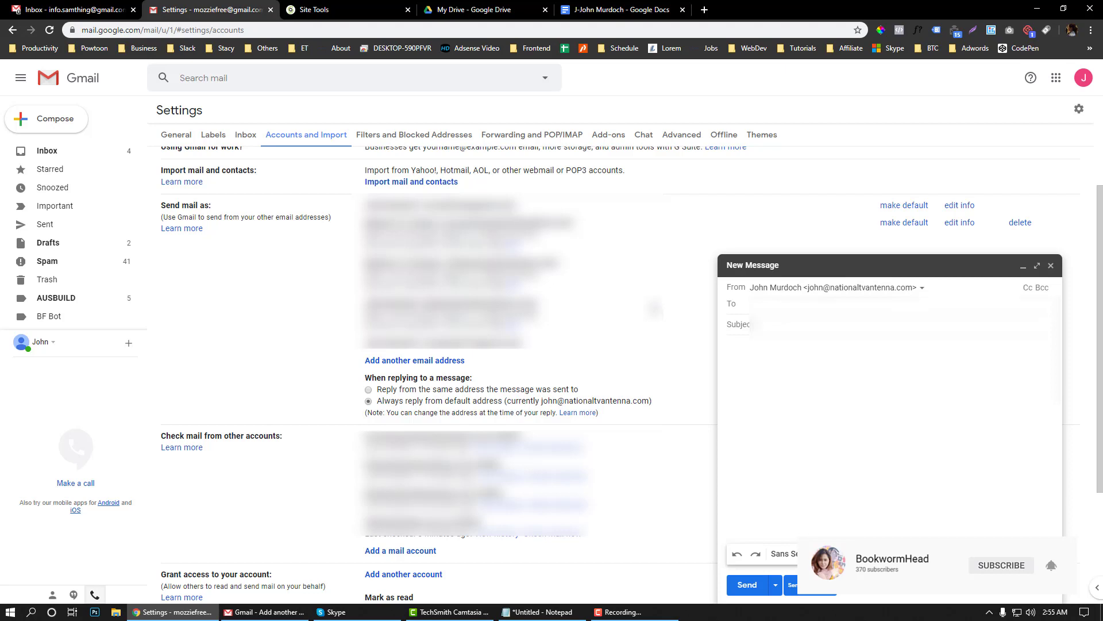
pyautogui.scroll(-1, 661, 325)
pyautogui.click(845, 289)
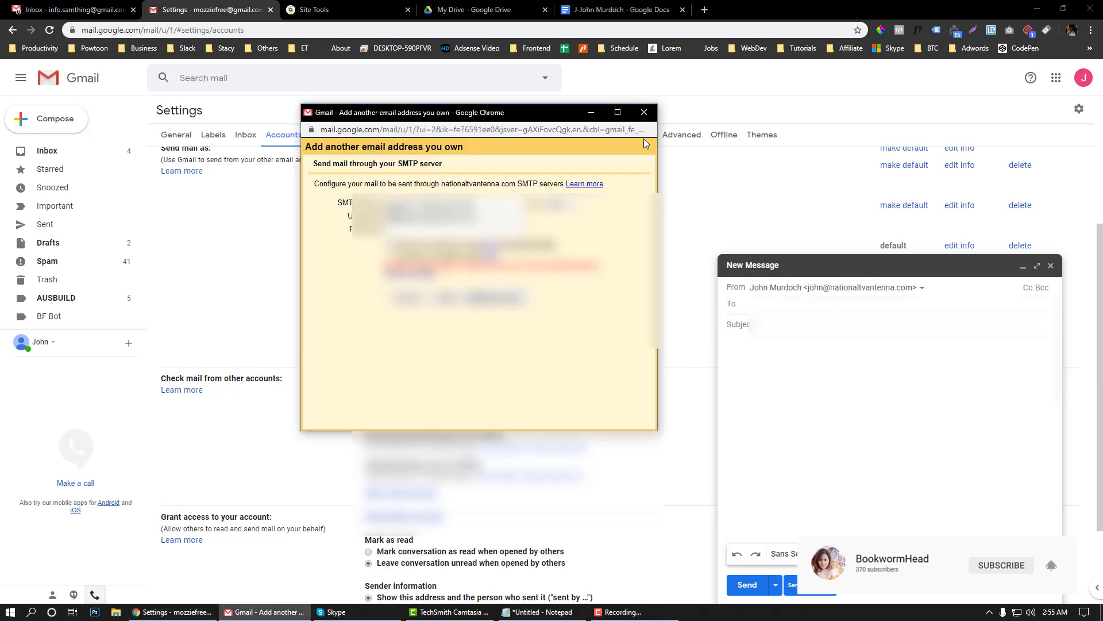
pyautogui.click(649, 111)
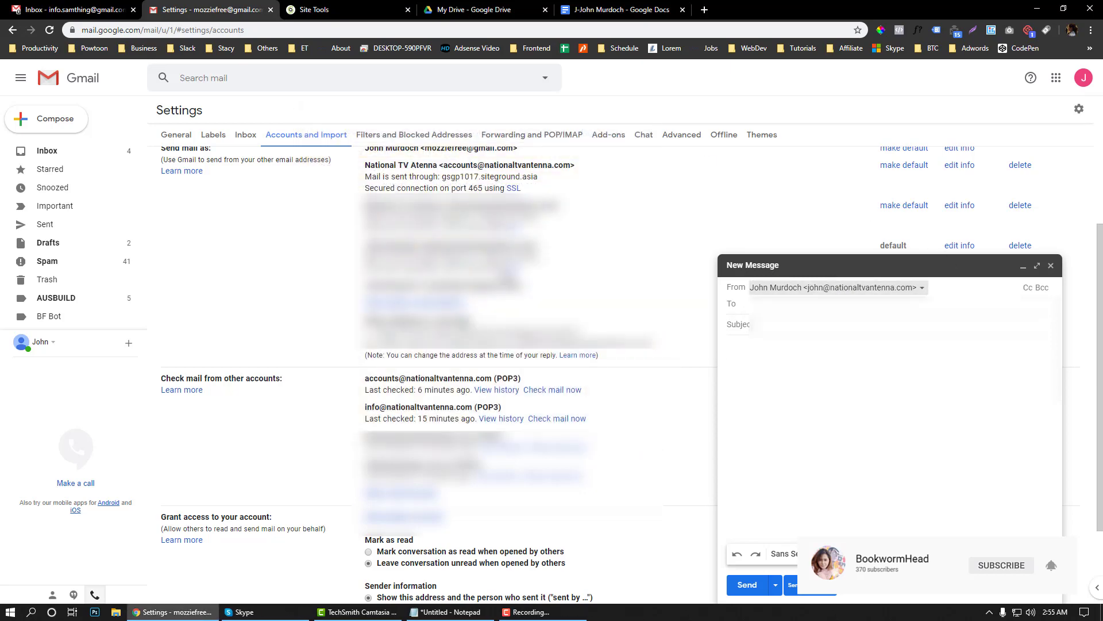
pyautogui.scroll(2, 506, 276)
pyautogui.scroll(-2, 485, 371)
pyautogui.scroll(1, 485, 371)
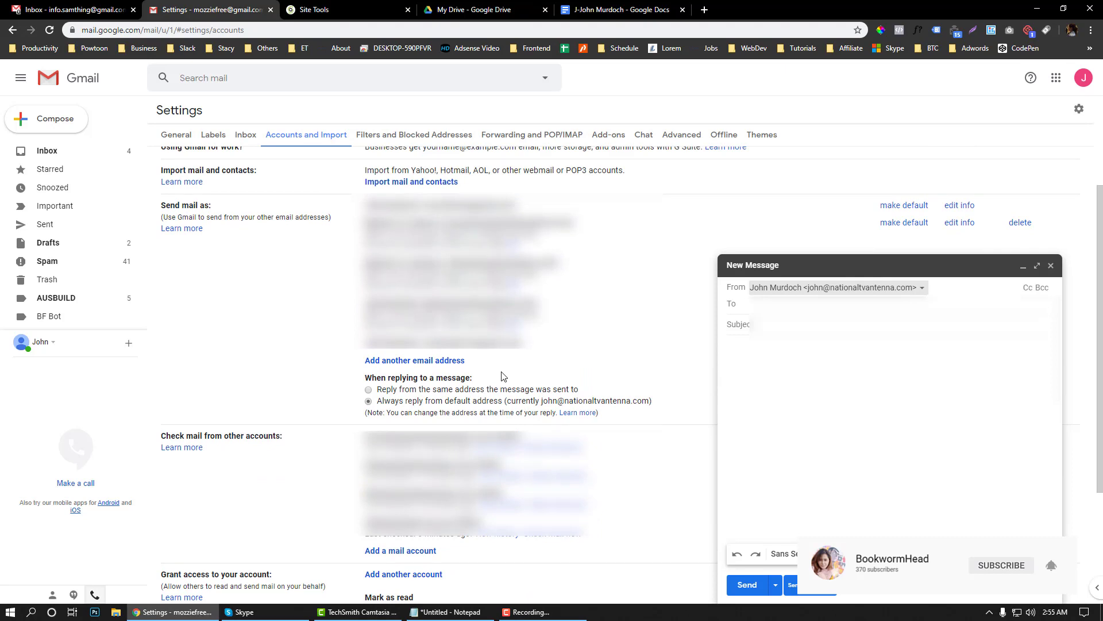
pyautogui.click(464, 361)
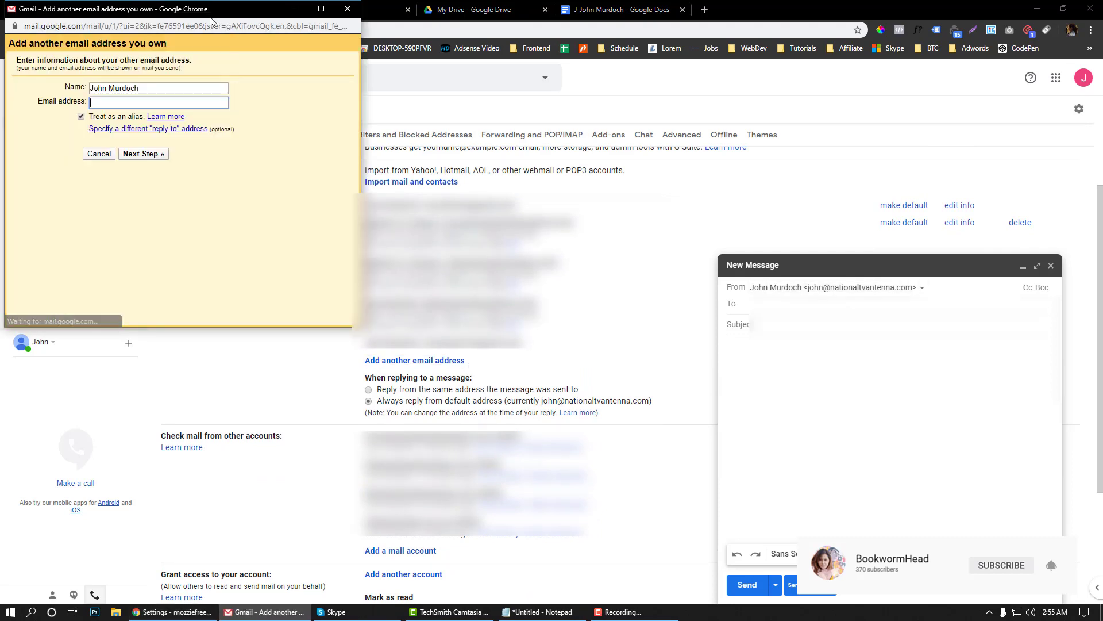
pyautogui.click(540, 611)
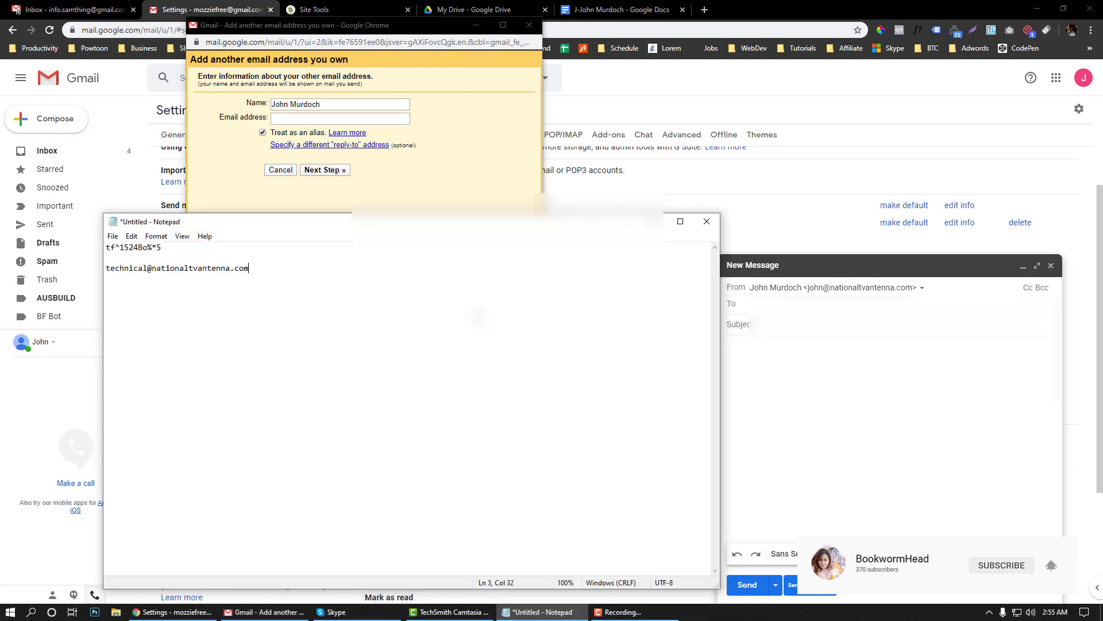
pyautogui.moveTo(285, 274); pyautogui.dragTo(107, 268)
pyautogui.hotkey('ctrl', 'c')
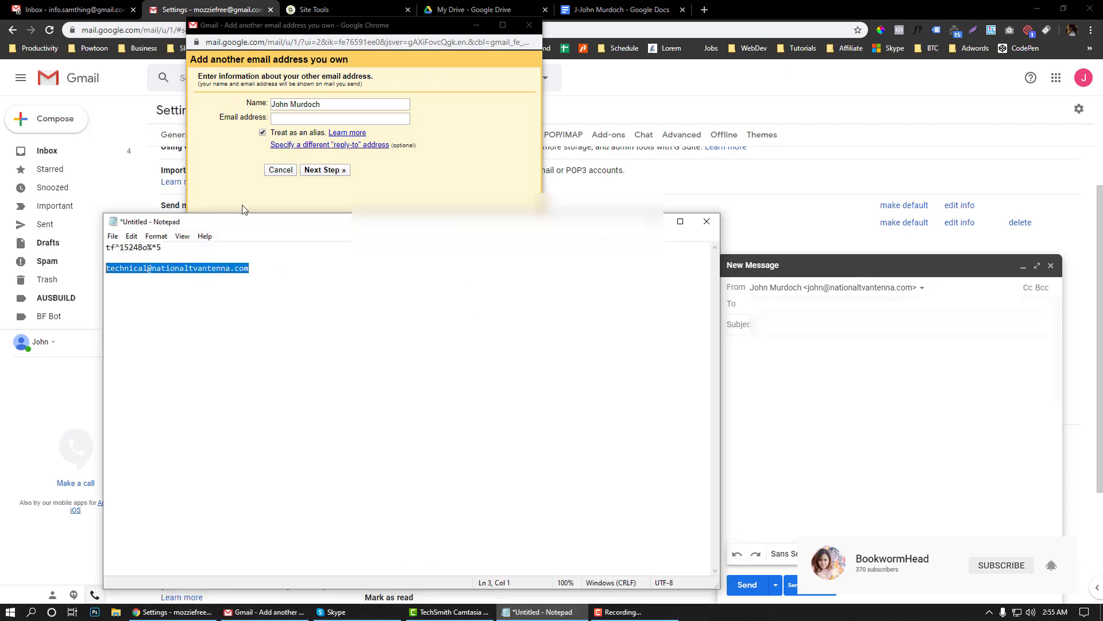
pyautogui.click(321, 104)
pyautogui.click(279, 118)
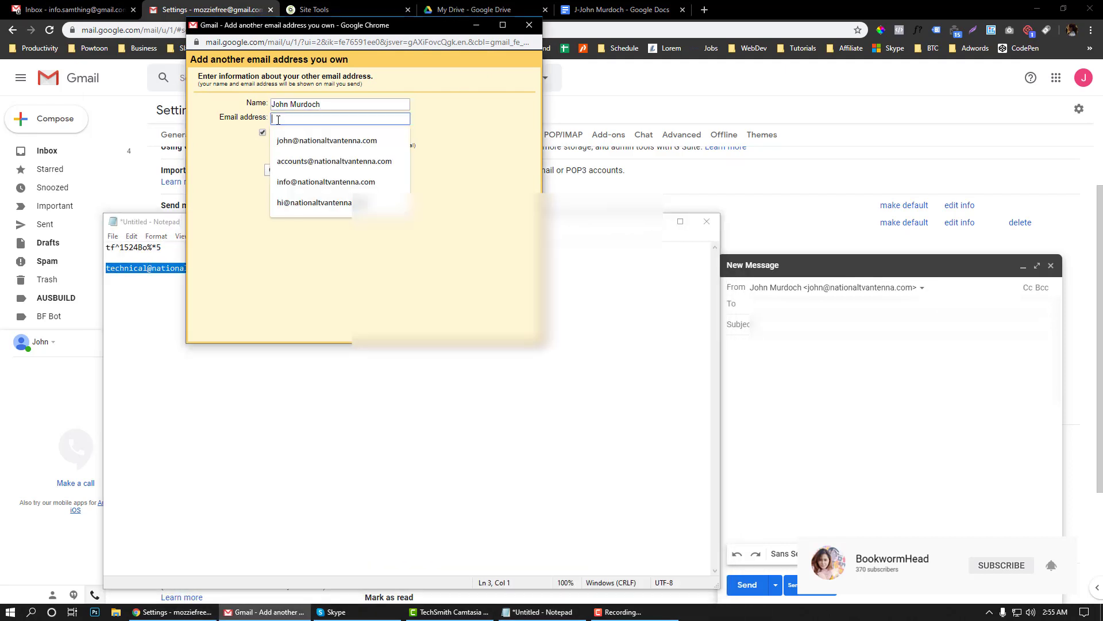
pyautogui.hotkey('ctrl', 'v')
# Name the sender 'Technical Support' and continue to the SMTP server step
pyautogui.click(292, 105)
pyautogui.hotkey('ctrl', 'a')
pyautogui.write('Te')
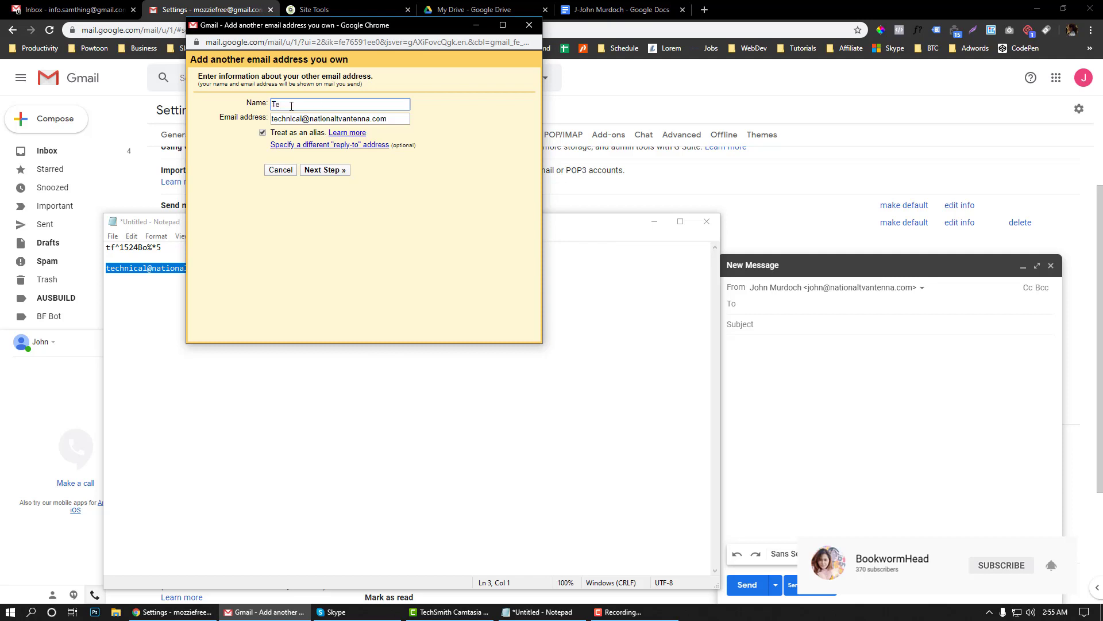
pyautogui.write('chnical Support')
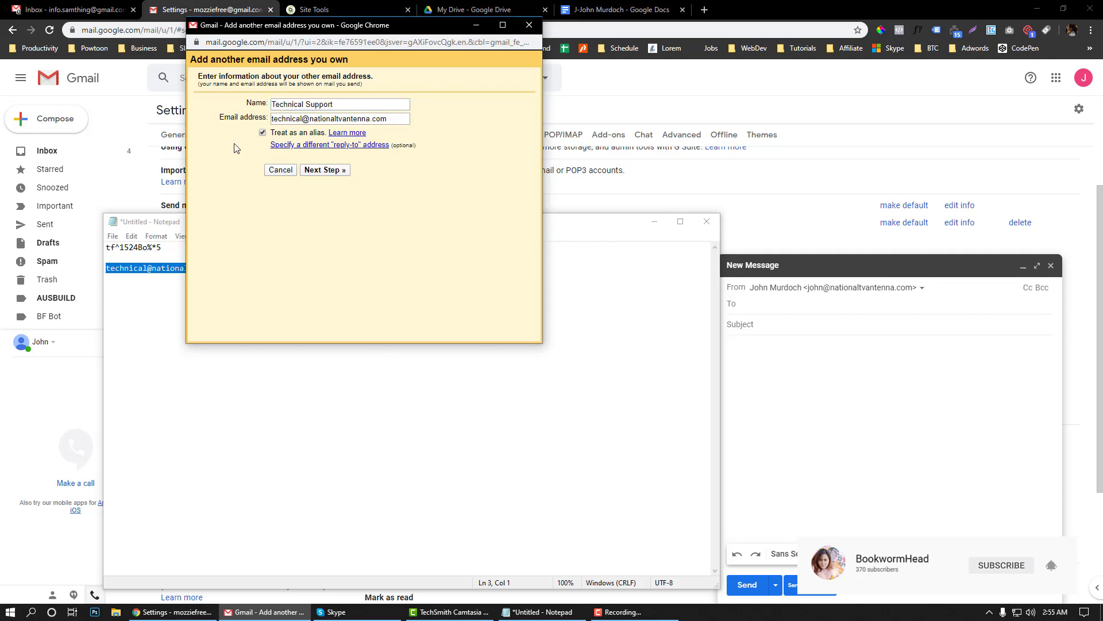
pyautogui.click(323, 170)
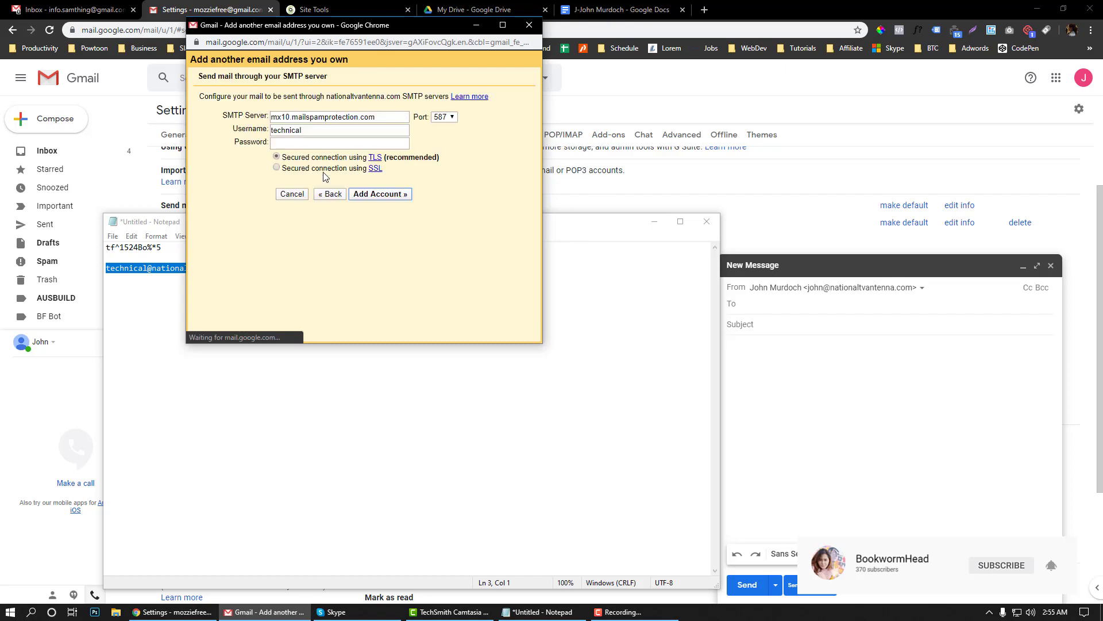
# Replace the SMTP server with gsgp1017.siteground.asia copied from Site Tools
pyautogui.click(373, 121)
pyautogui.doubleClick(373, 121)
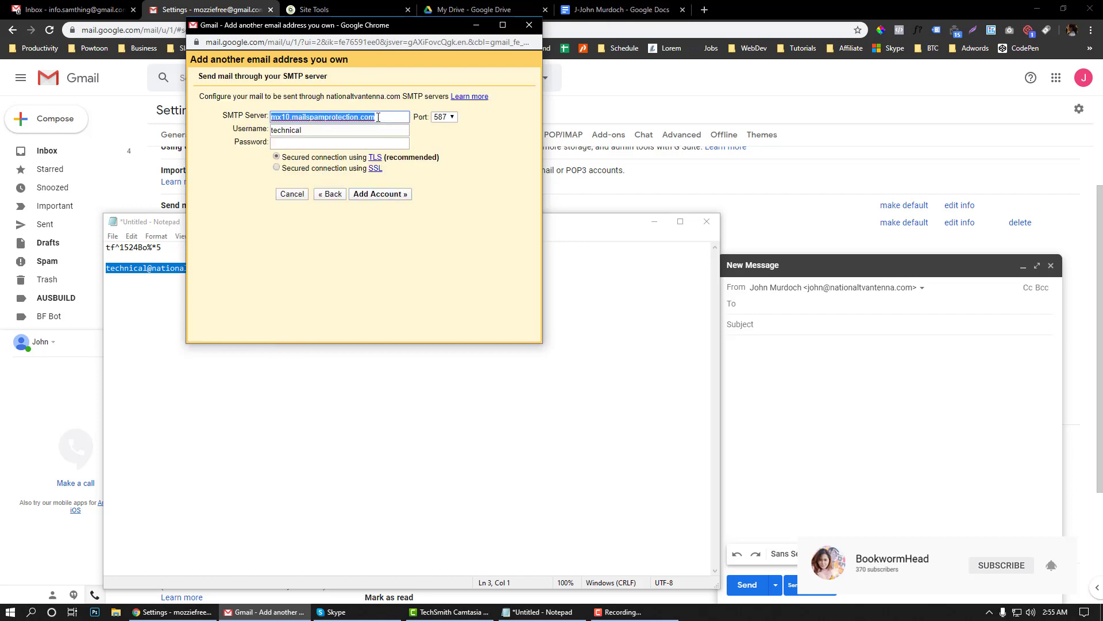
pyautogui.click(472, 9)
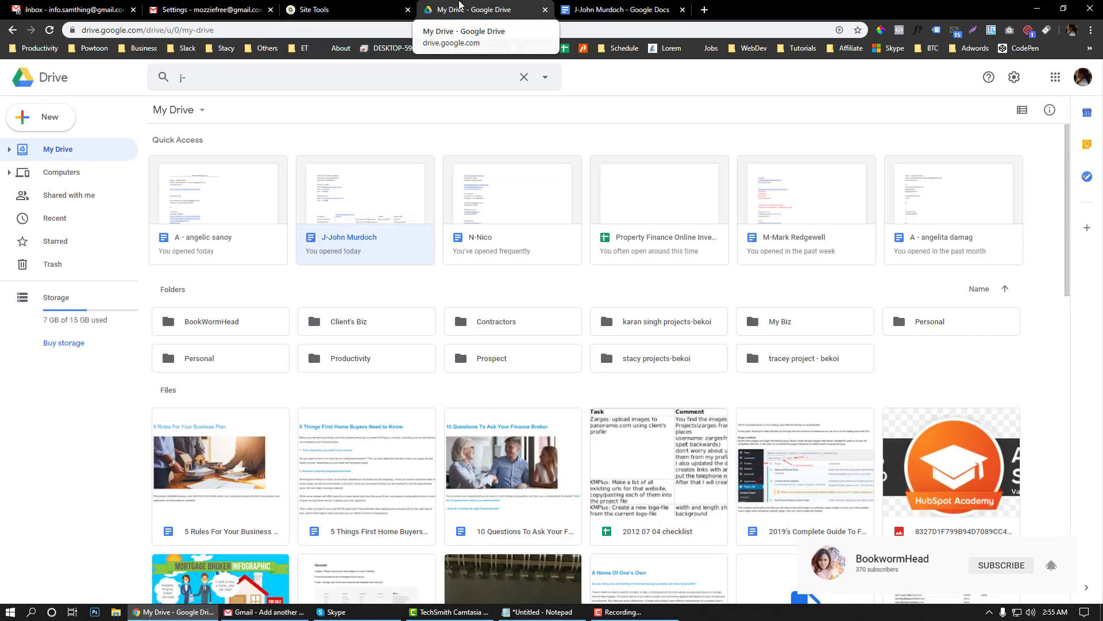
pyautogui.click(322, 9)
pyautogui.click(800, 312)
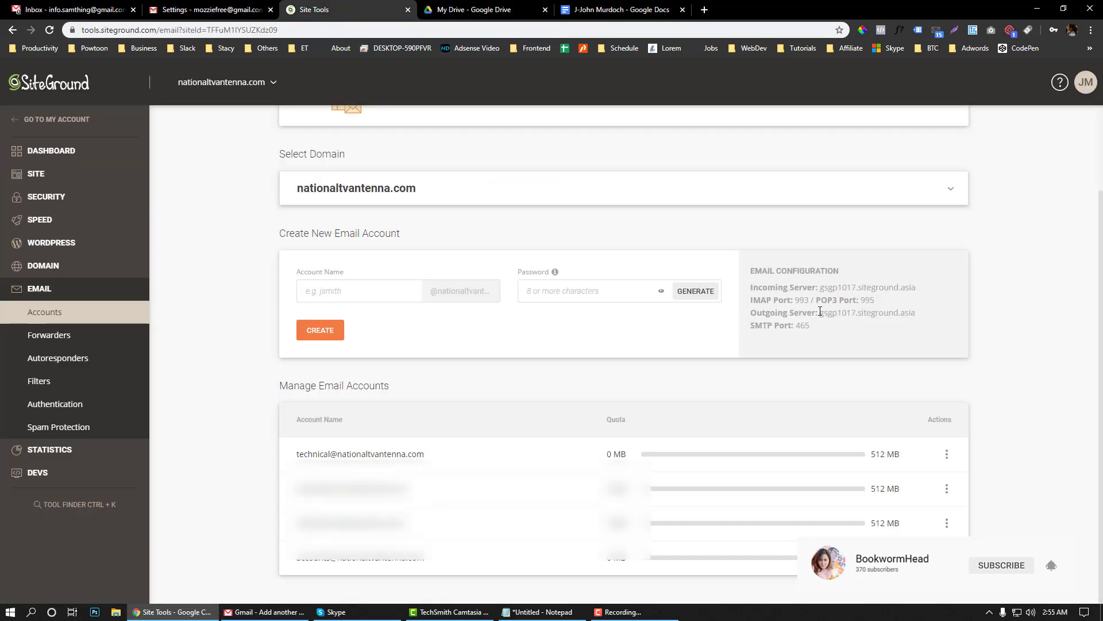
pyautogui.moveTo(820, 312); pyautogui.dragTo(914, 313)
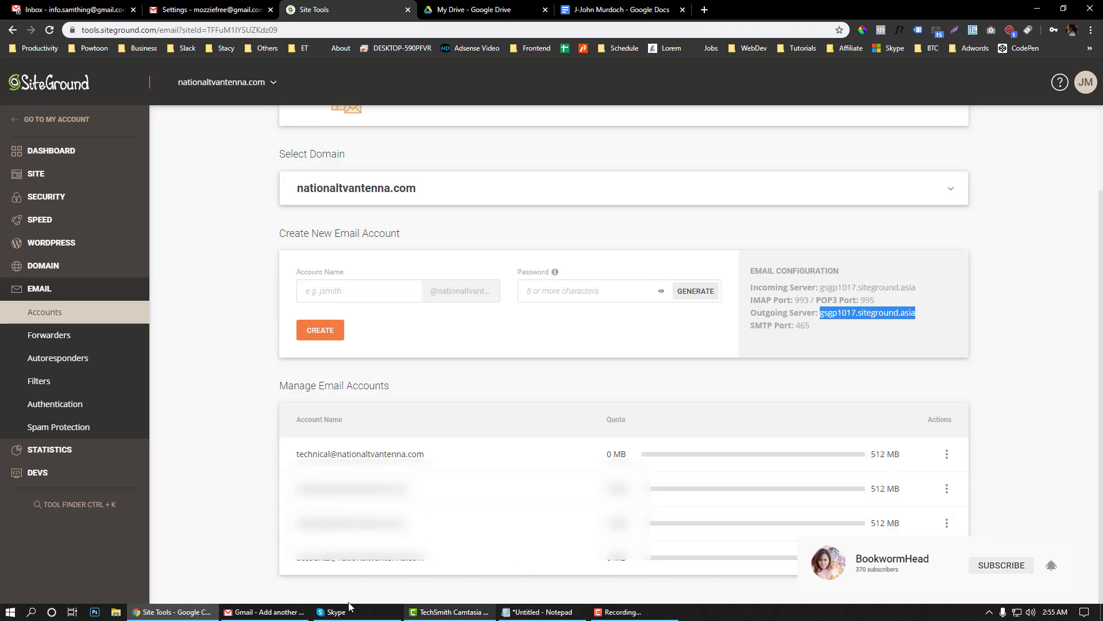
pyautogui.click(290, 611)
pyautogui.write('gsgp1017.siteground.asia')
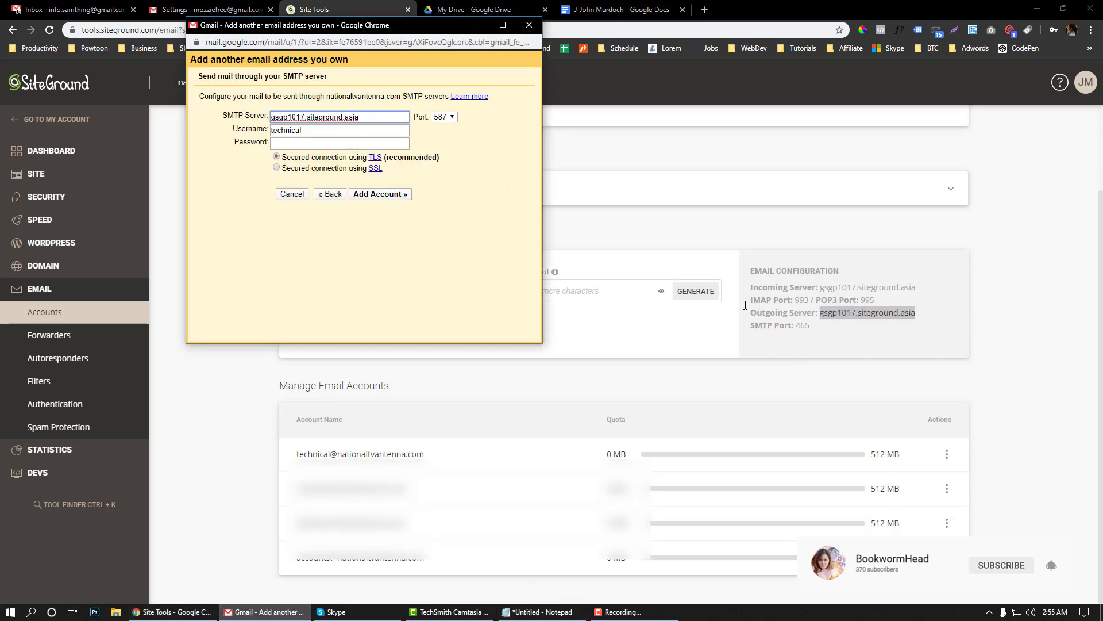
pyautogui.click(446, 117)
pyautogui.click(441, 141)
pyautogui.click(330, 127)
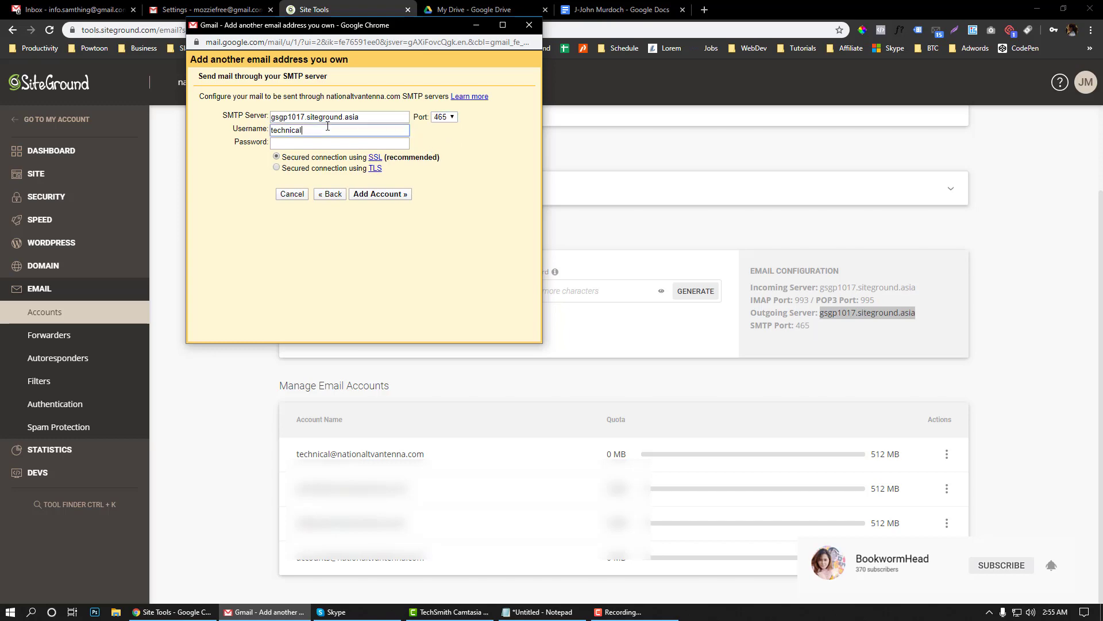
pyautogui.click(486, 614)
pyautogui.click(487, 613)
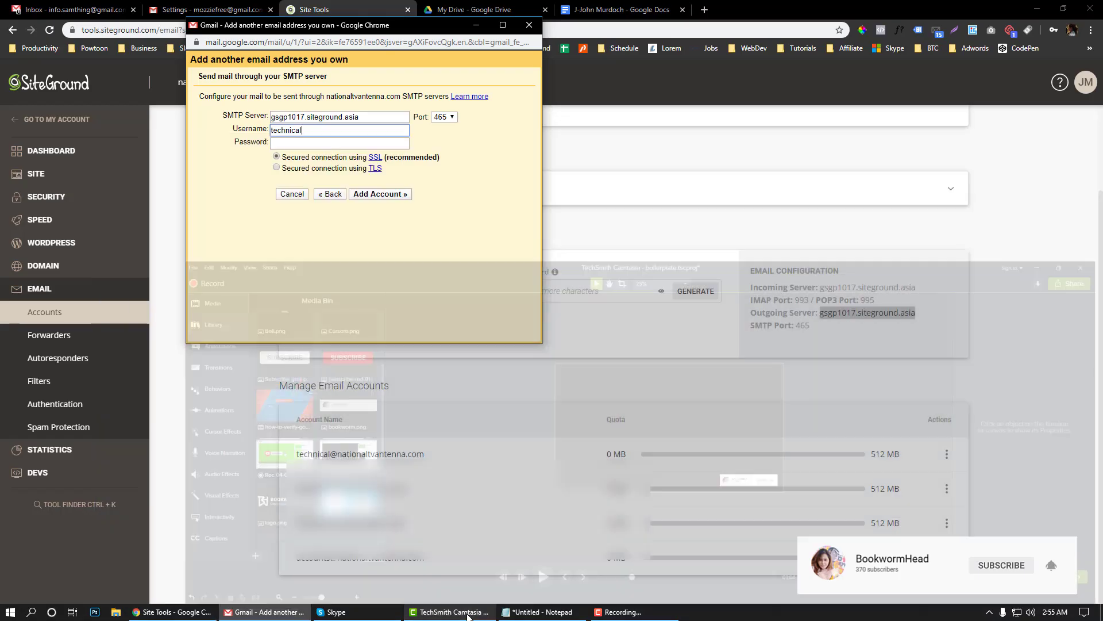
pyautogui.click(542, 611)
pyautogui.moveTo(269, 276); pyautogui.dragTo(100, 273)
pyautogui.hotkey('ctrl', 'c')
pyautogui.doubleClick(296, 131)
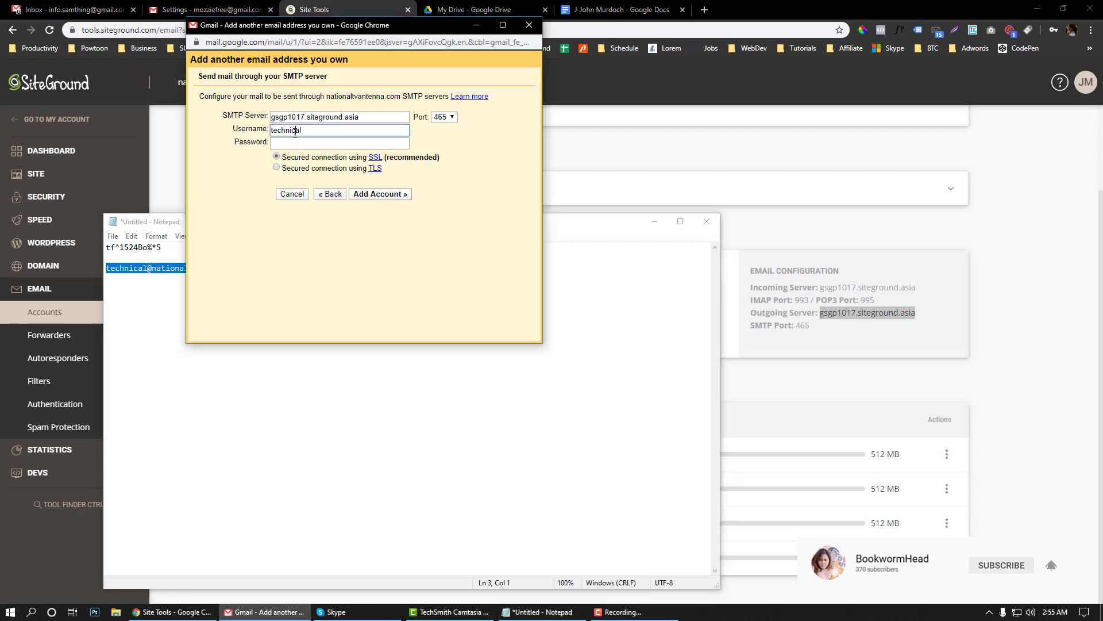
pyautogui.hotkey('ctrl', 'v')
# Enter the account password, add the SMTP account, and log in to its webmail
pyautogui.click(296, 140)
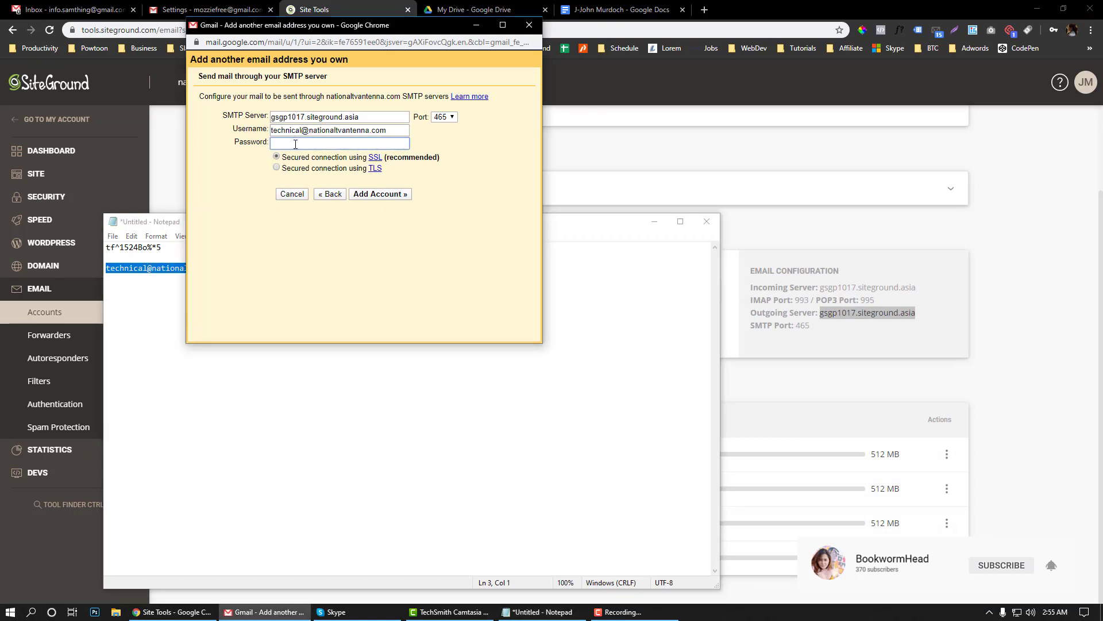
pyautogui.click(114, 268)
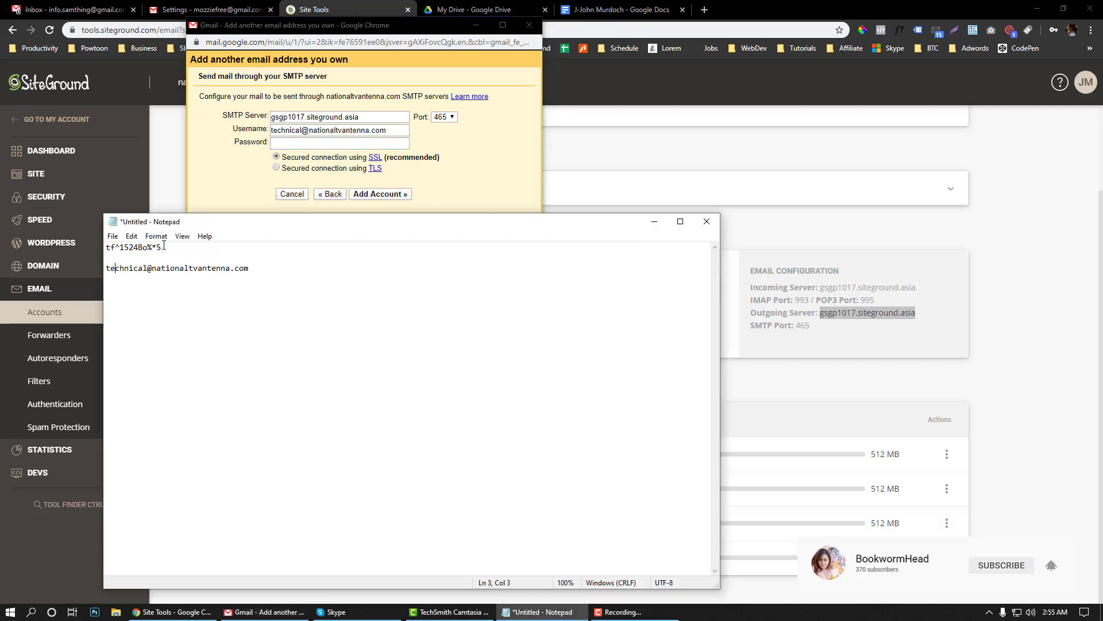
pyautogui.moveTo(163, 247); pyautogui.dragTo(106, 247)
pyautogui.click(432, 187)
pyautogui.click(368, 144)
pyautogui.hotkey('ctrl', 'v')
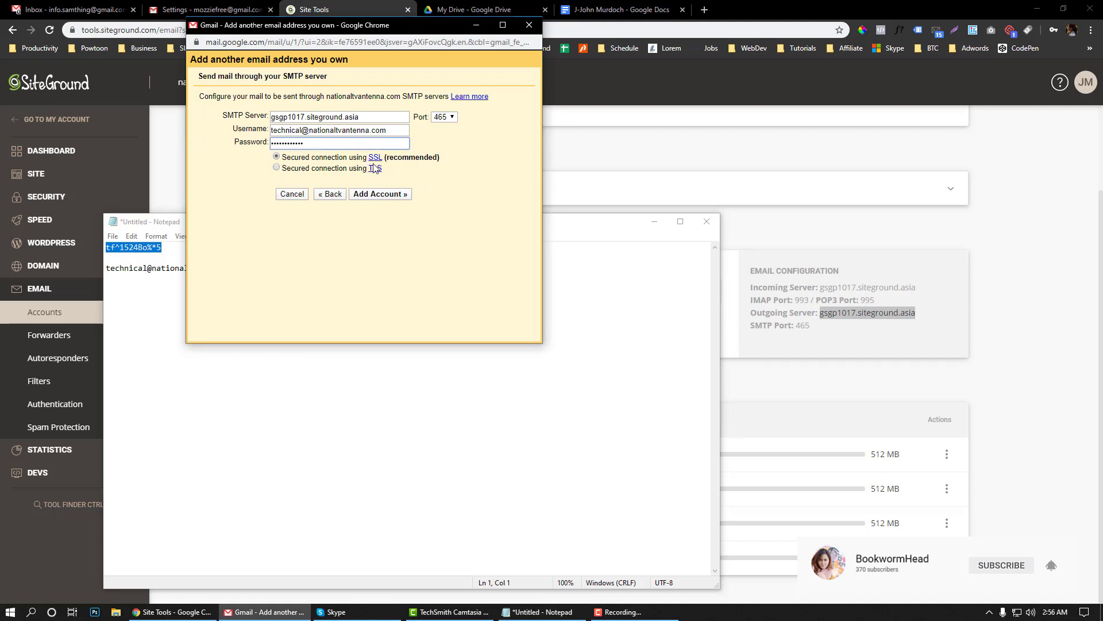
pyautogui.click(380, 194)
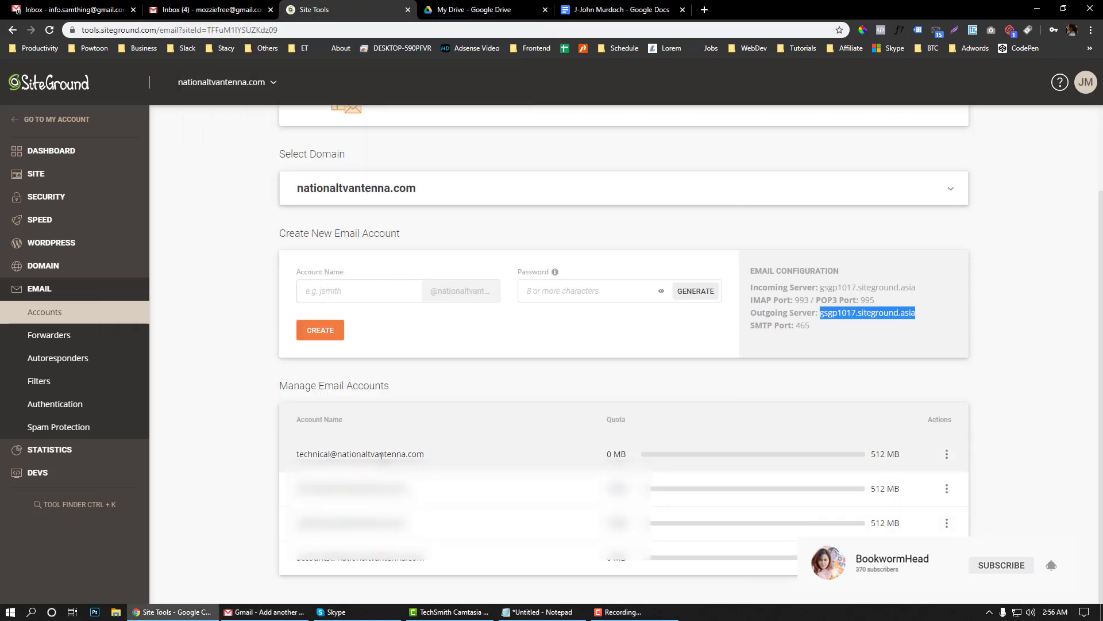
pyautogui.click(948, 454)
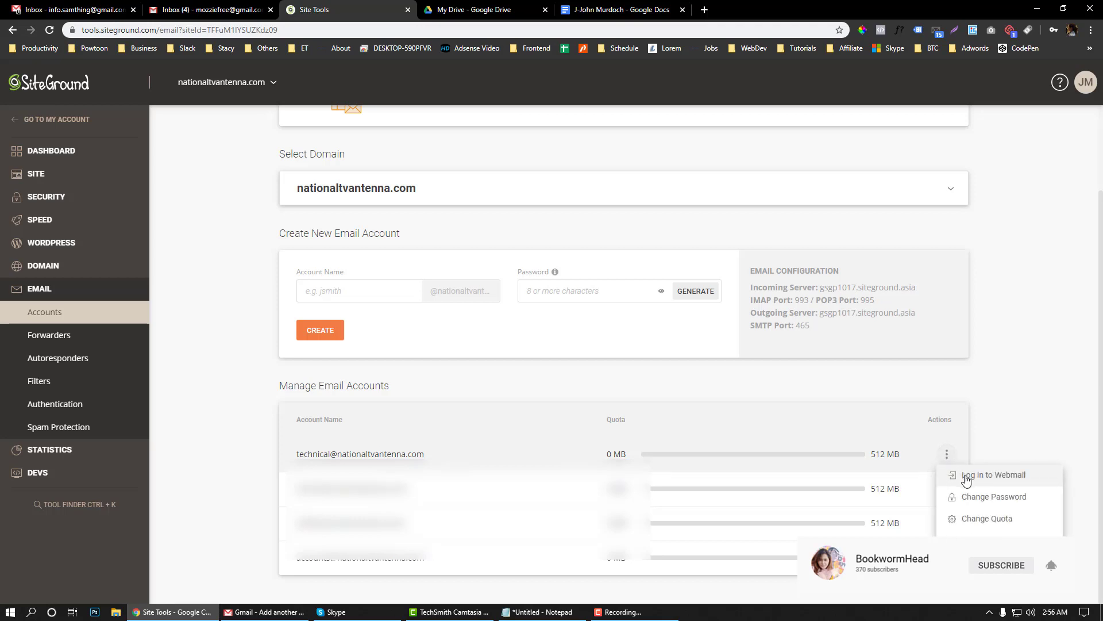
pyautogui.click(966, 477)
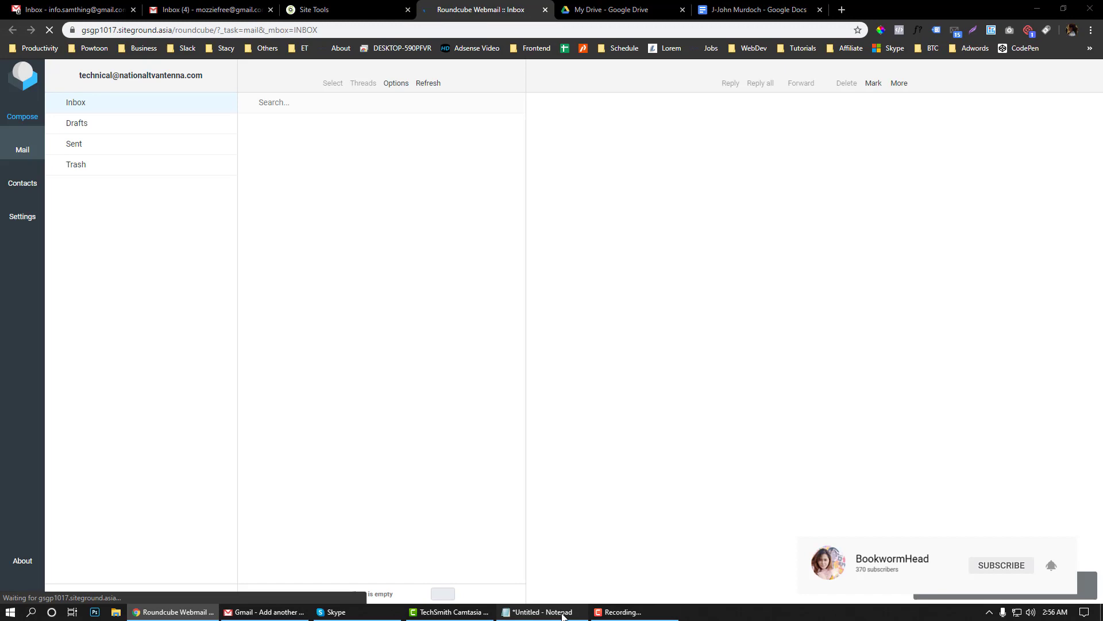
# Open the Gmail Confirmation email in Roundcube and select its confirmation code
pyautogui.click(542, 612)
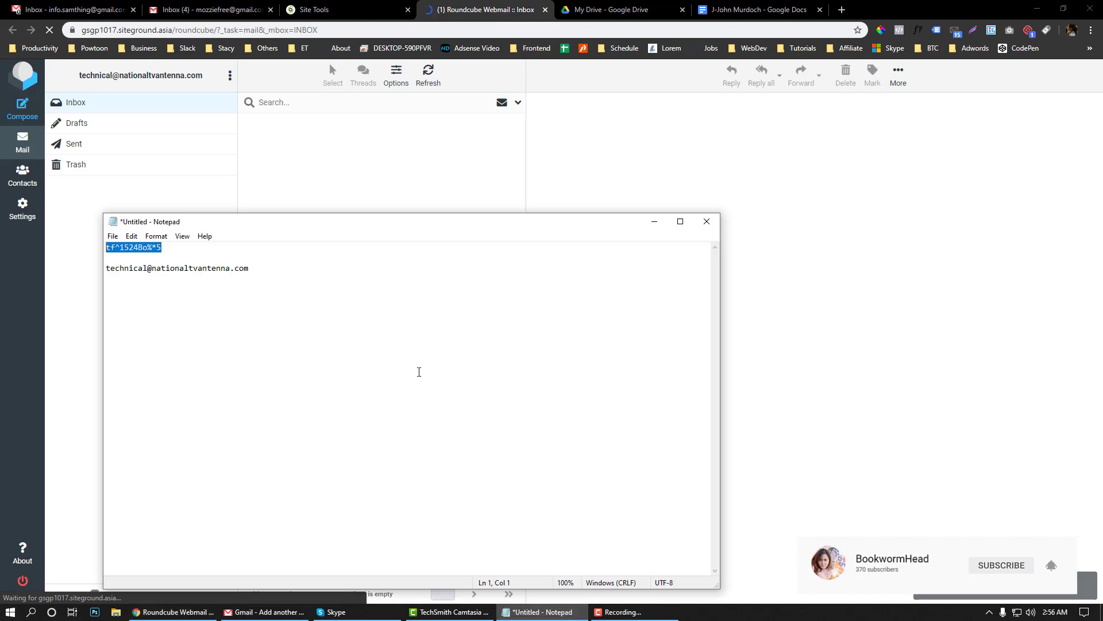
pyautogui.click(301, 165)
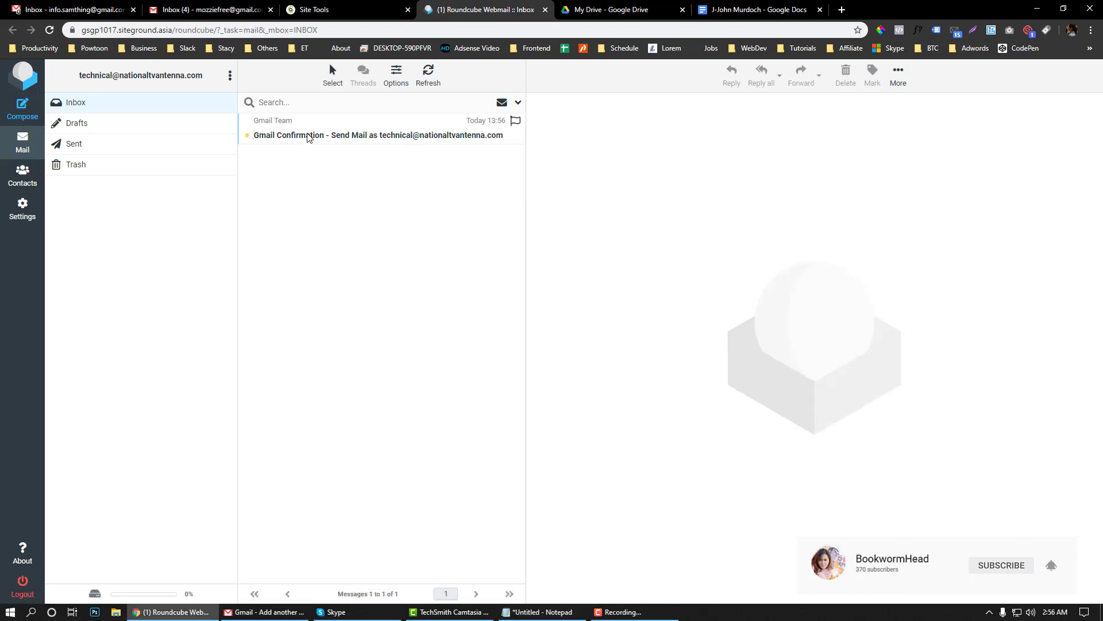
pyautogui.click(300, 139)
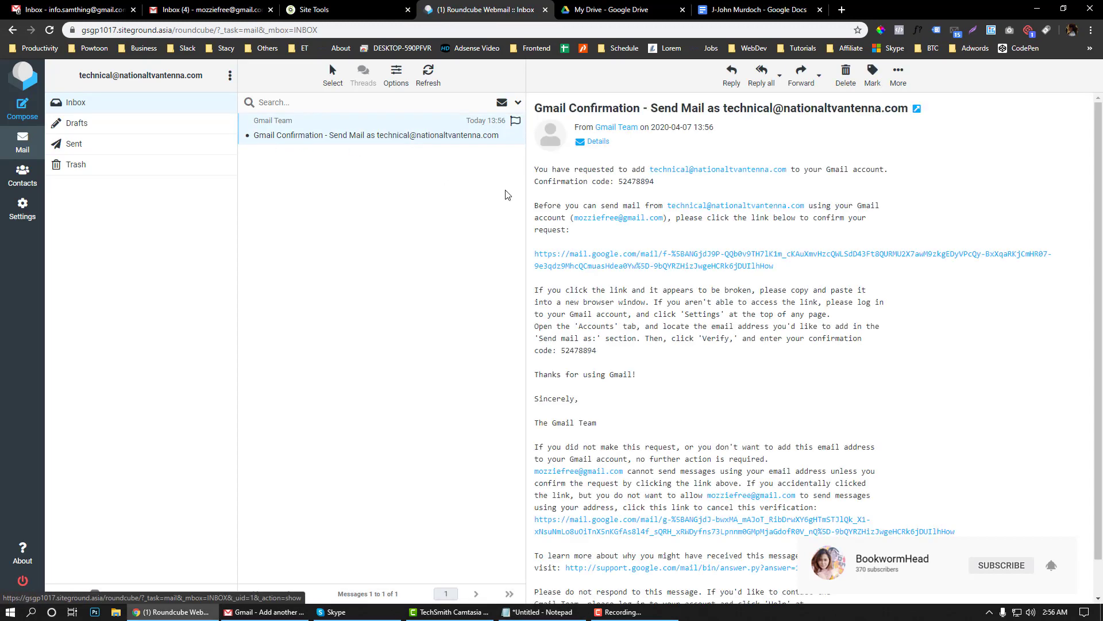
pyautogui.scroll(-1, 645, 355)
pyautogui.moveTo(600, 312); pyautogui.dragTo(561, 311)
pyautogui.hotkey('ctrl', 'c')
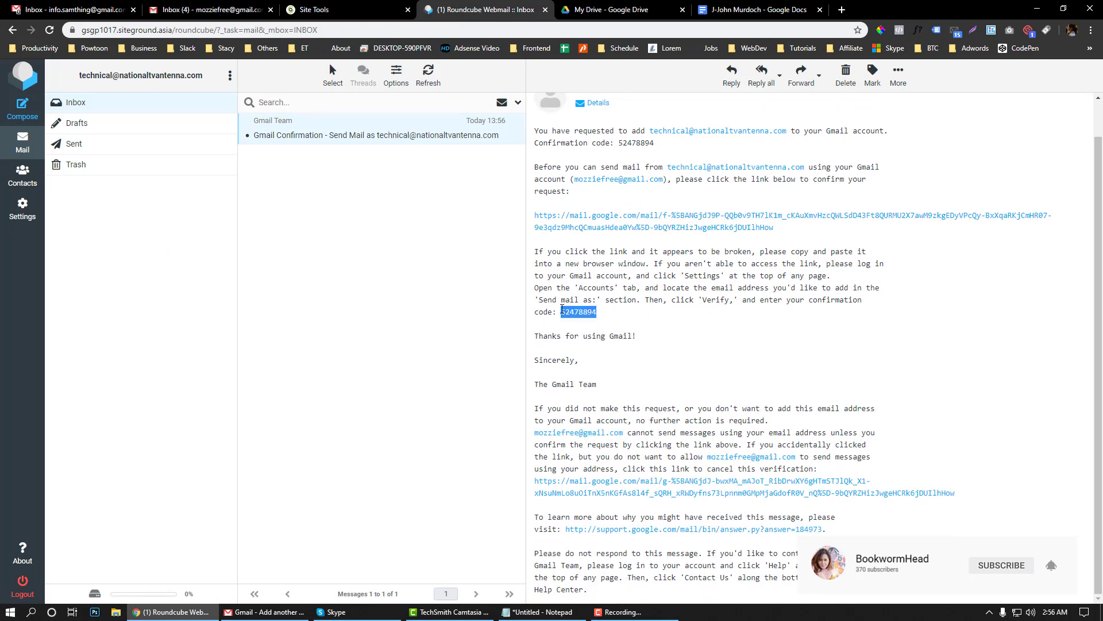
pyautogui.click(315, 10)
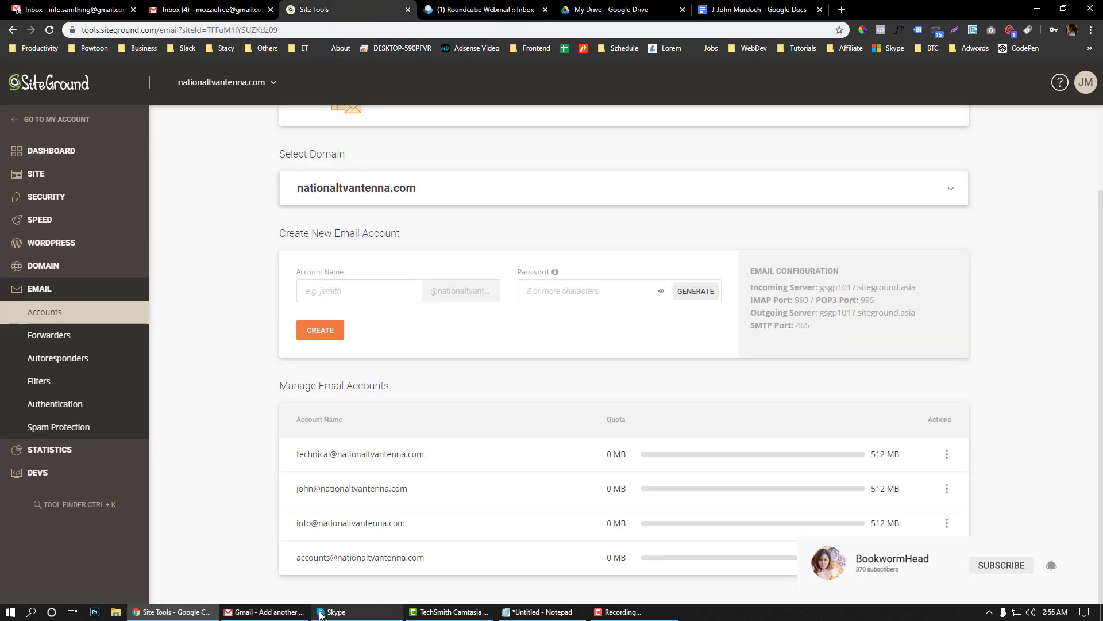
# Verify the address with the pasted confirmation code and reopen Accounts and Import settings
pyautogui.click(270, 612)
pyautogui.hotkey('ctrl', 'v')
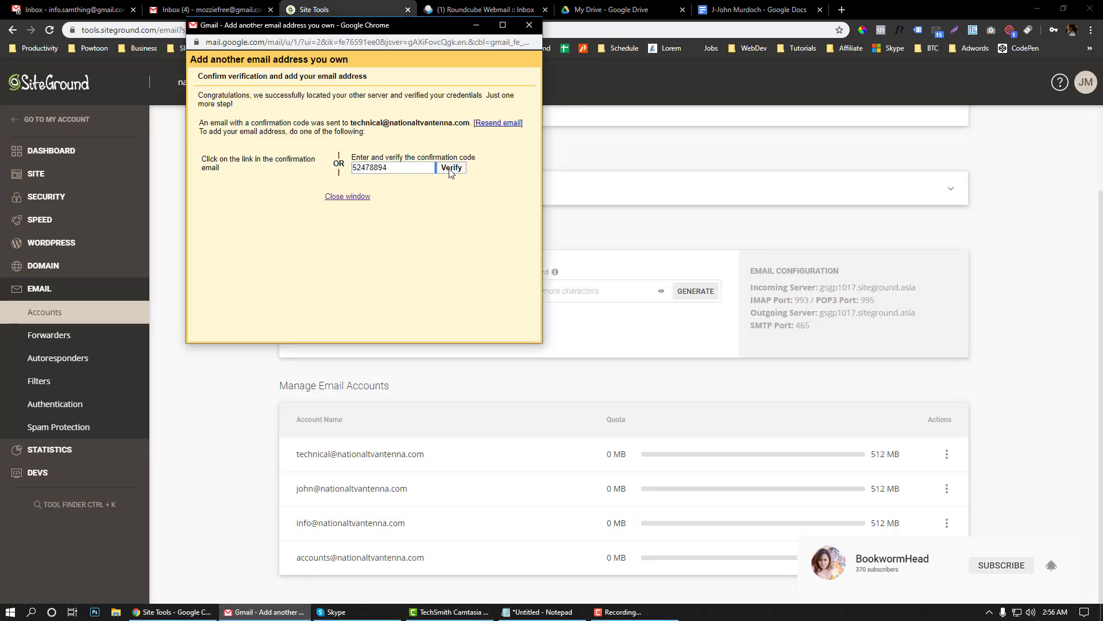
pyautogui.click(450, 167)
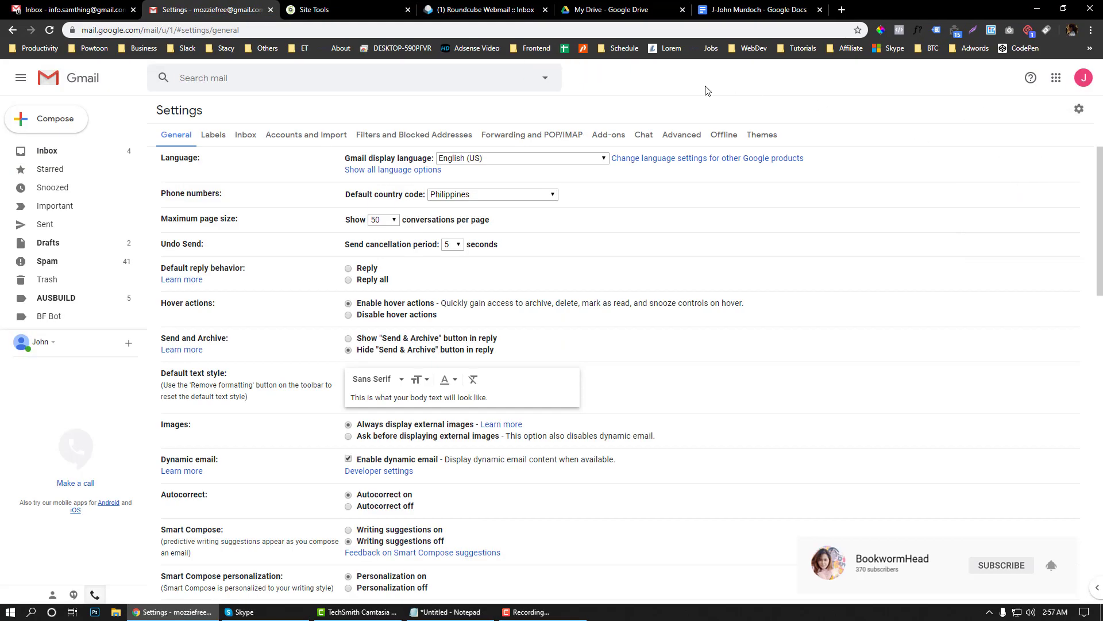
pyautogui.click(310, 138)
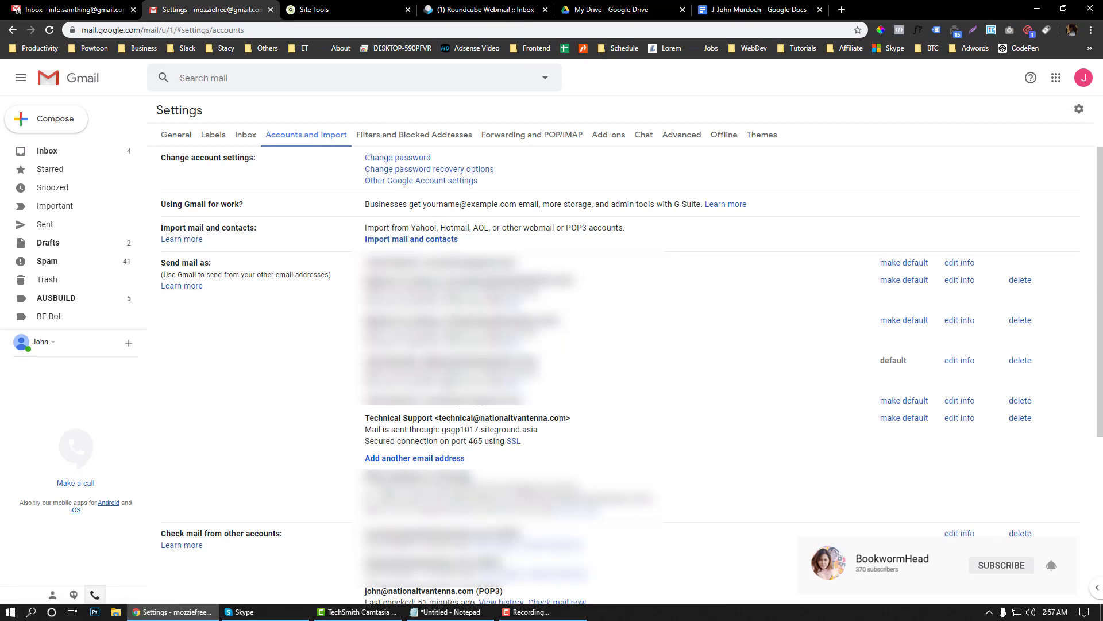
# Check the Technical Support entry, then compose a test message sent as Technical Support and minimise it
pyautogui.moveTo(435, 418); pyautogui.dragTo(462, 419)
pyautogui.click(67, 123)
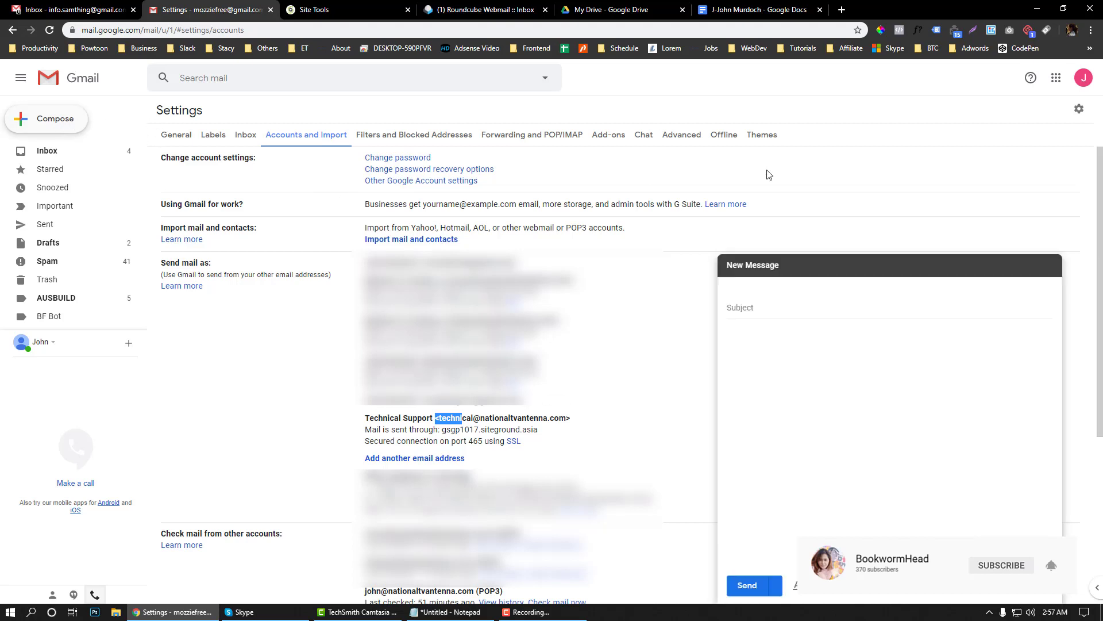
pyautogui.click(820, 287)
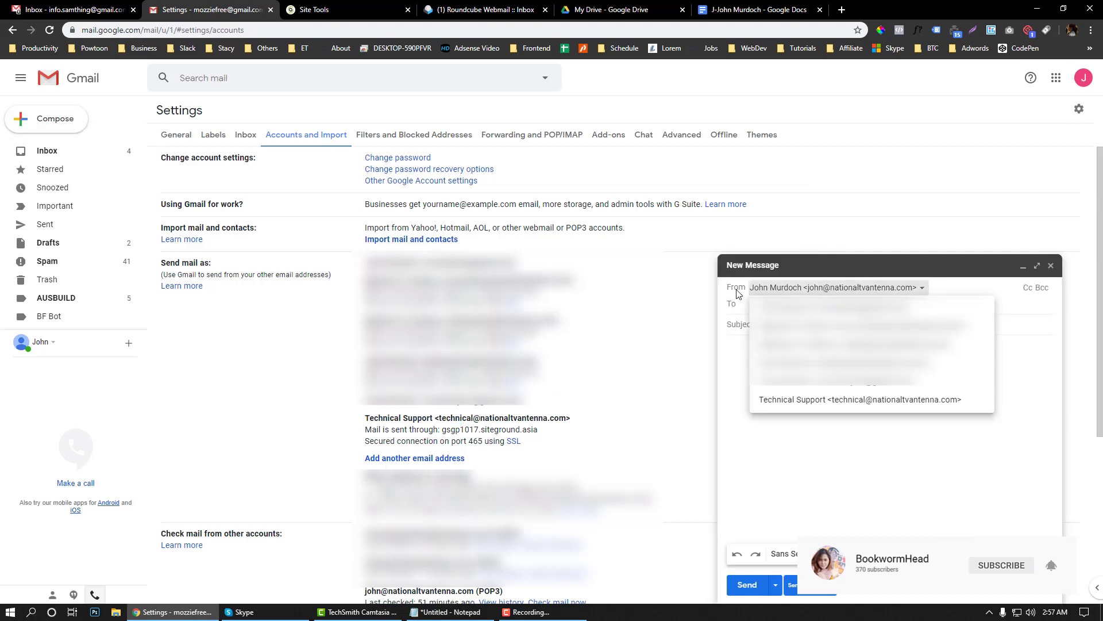
pyautogui.click(793, 401)
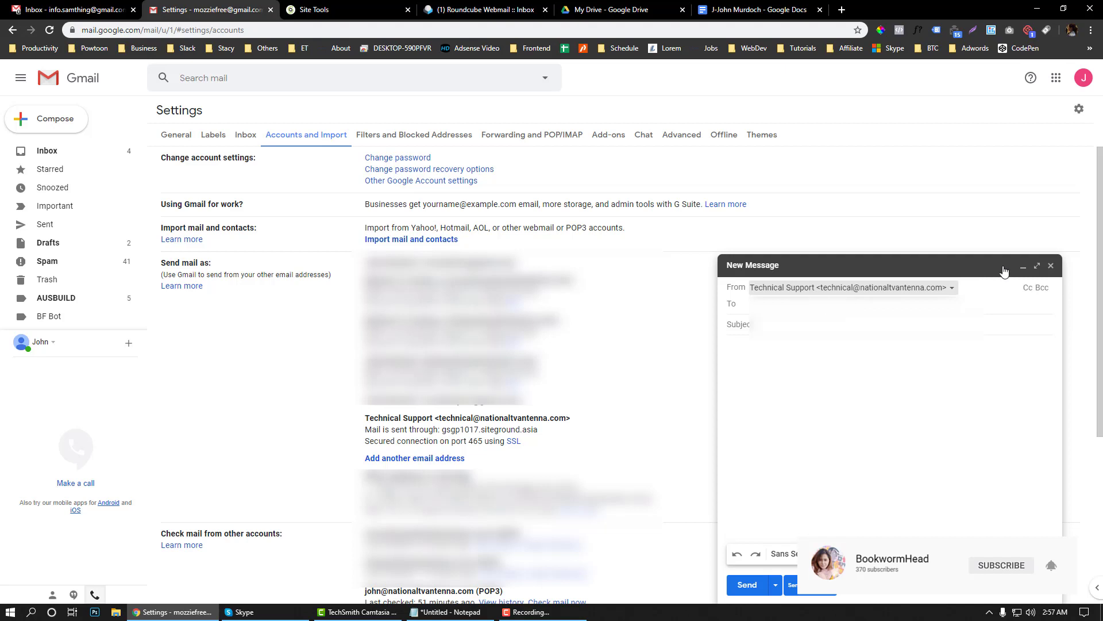
pyautogui.click(1023, 266)
pyautogui.scroll(-1, 746, 370)
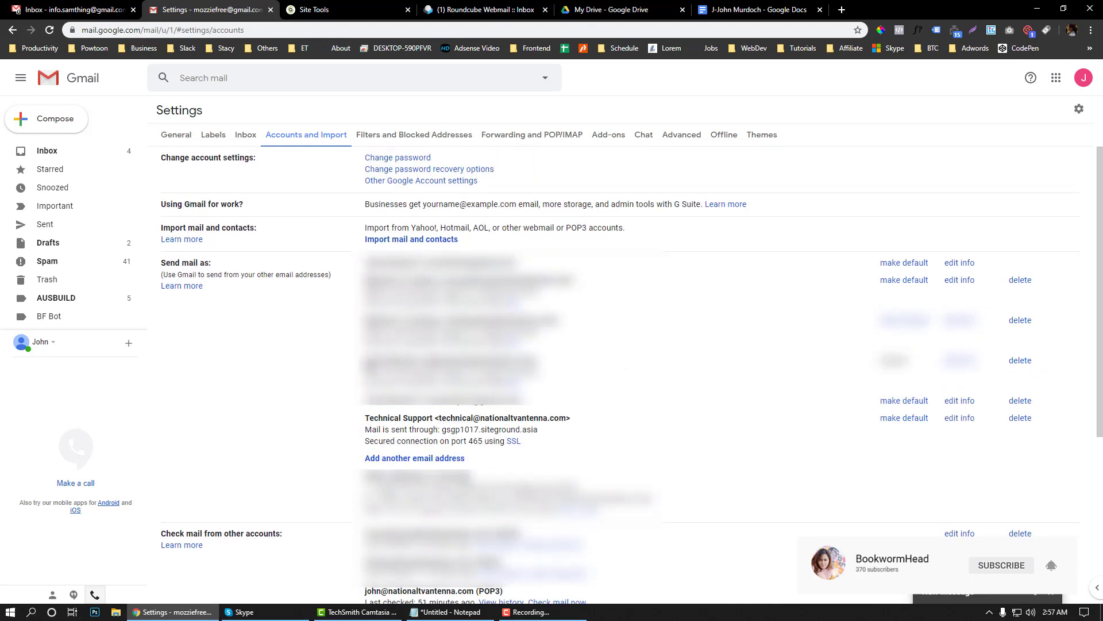
pyautogui.moveTo(367, 362); pyautogui.dragTo(572, 386)
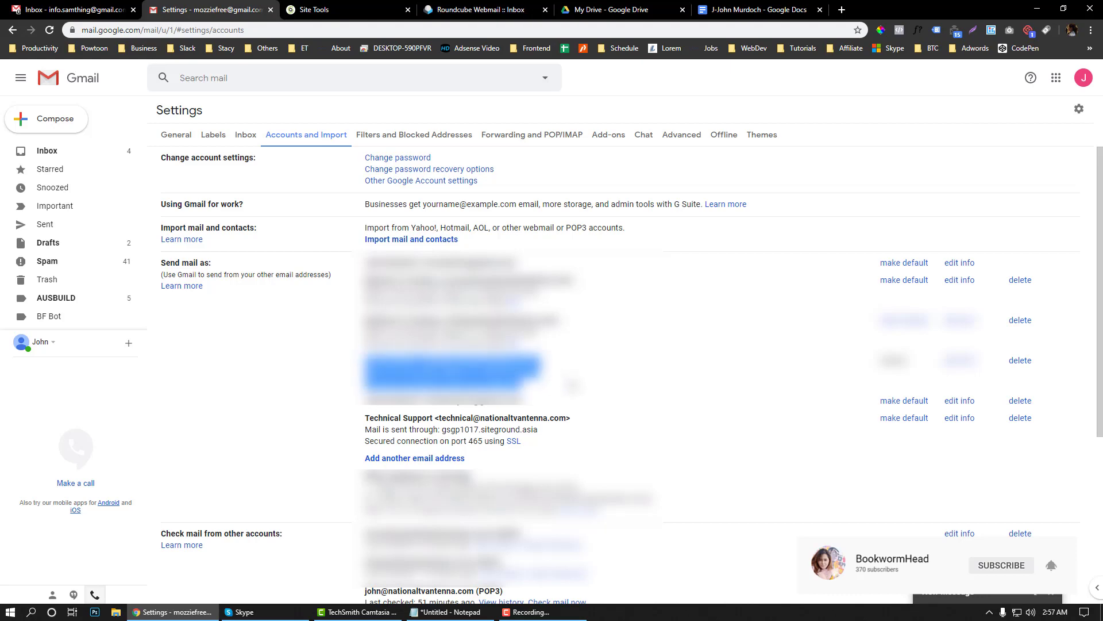
pyautogui.scroll(-5, 615, 377)
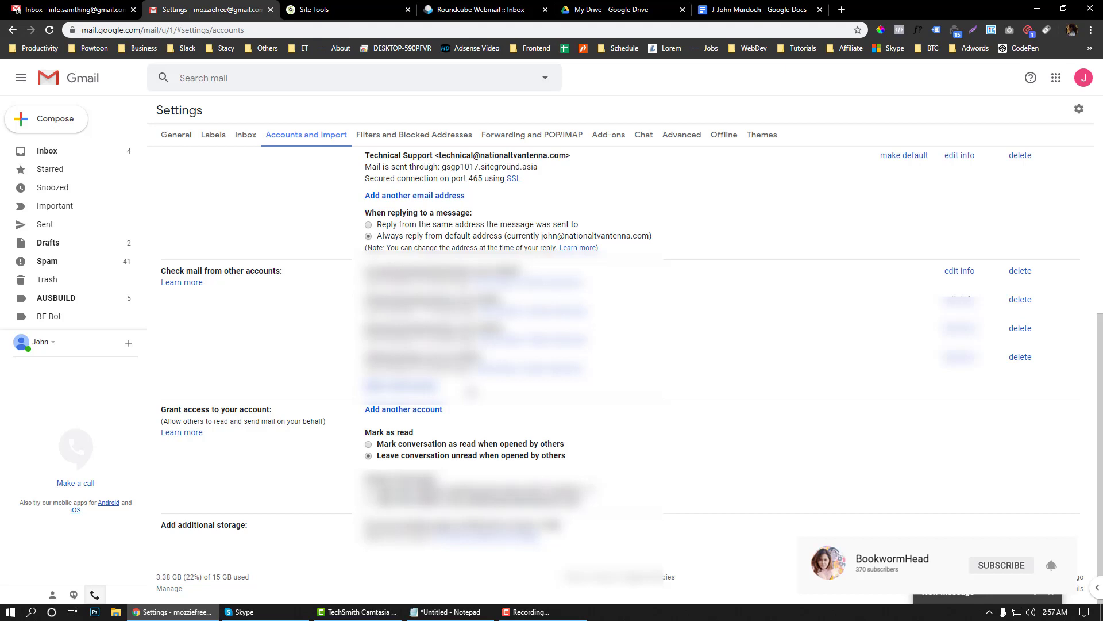
pyautogui.scroll(1, 551, 345)
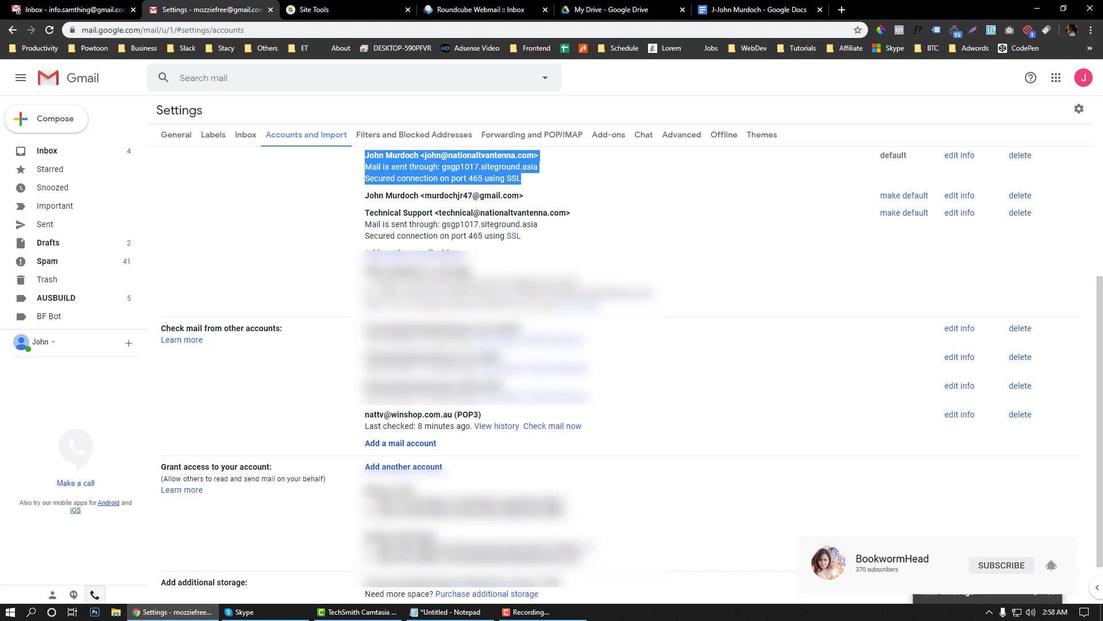
pyautogui.scroll(-1, 512, 373)
pyautogui.click(398, 385)
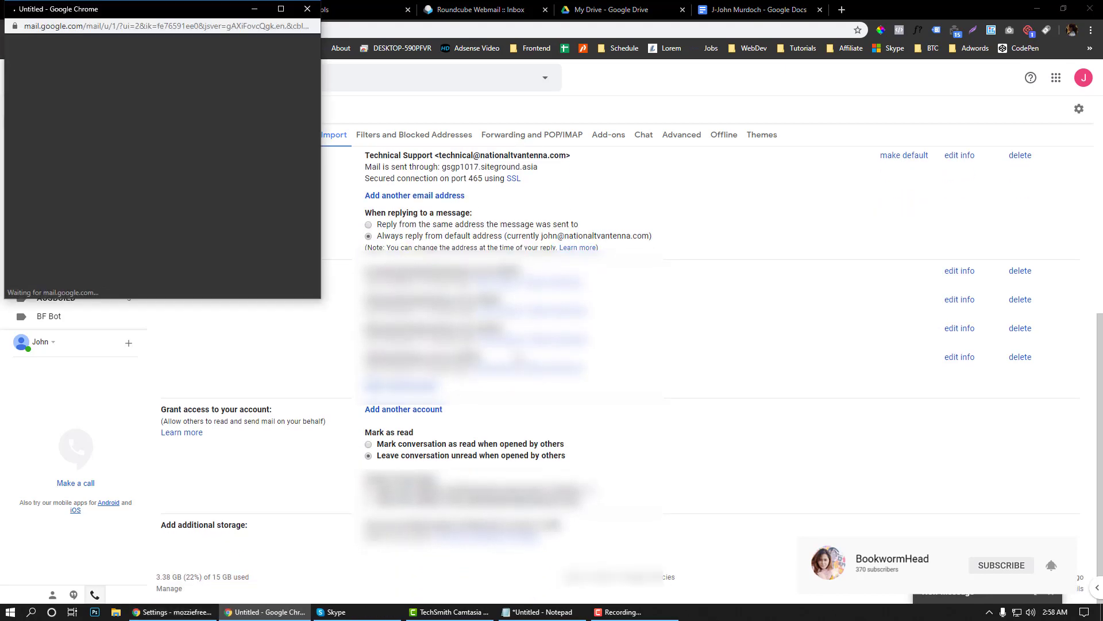
pyautogui.click(535, 613)
pyautogui.moveTo(272, 270); pyautogui.dragTo(105, 268)
pyautogui.hotkey('ctrl', 'c')
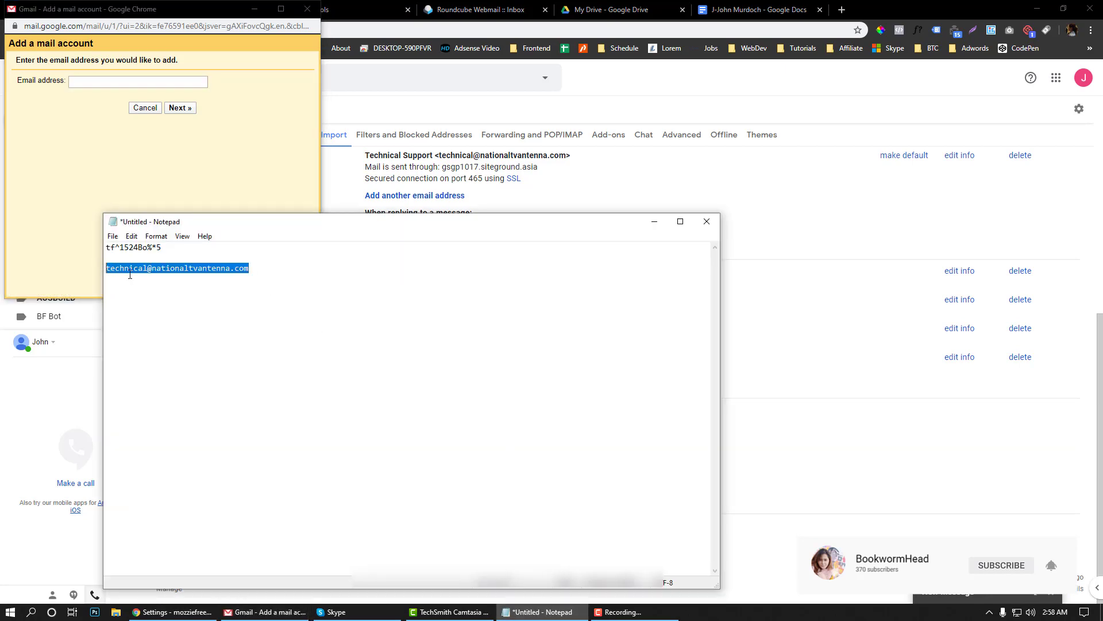
pyautogui.click(126, 81)
pyautogui.hotkey('ctrl', 'v')
pyautogui.click(175, 109)
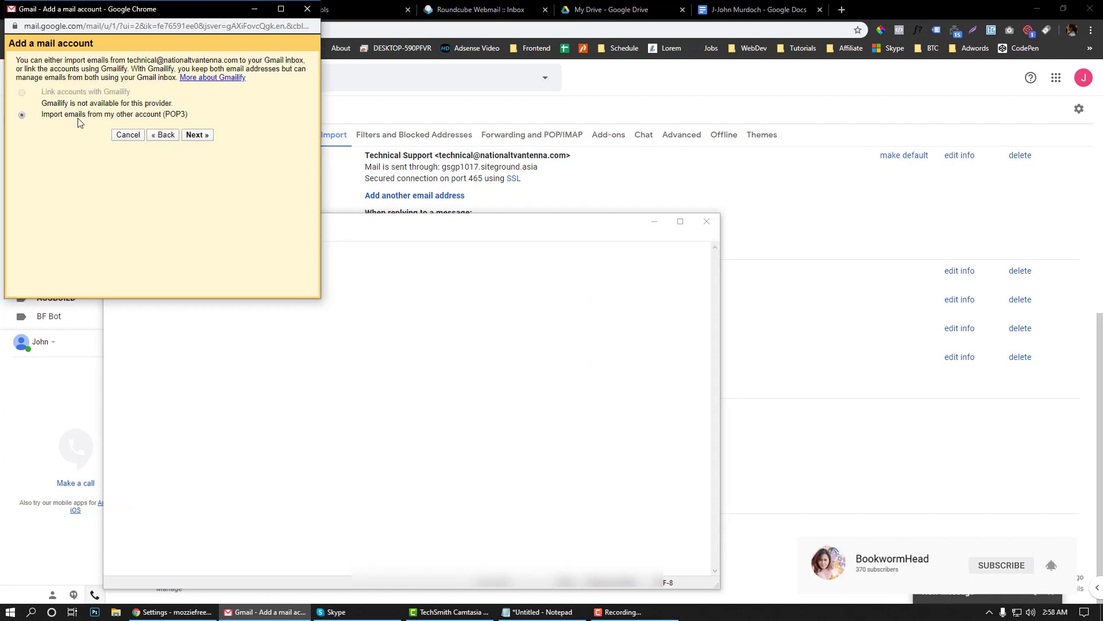
pyautogui.click(197, 135)
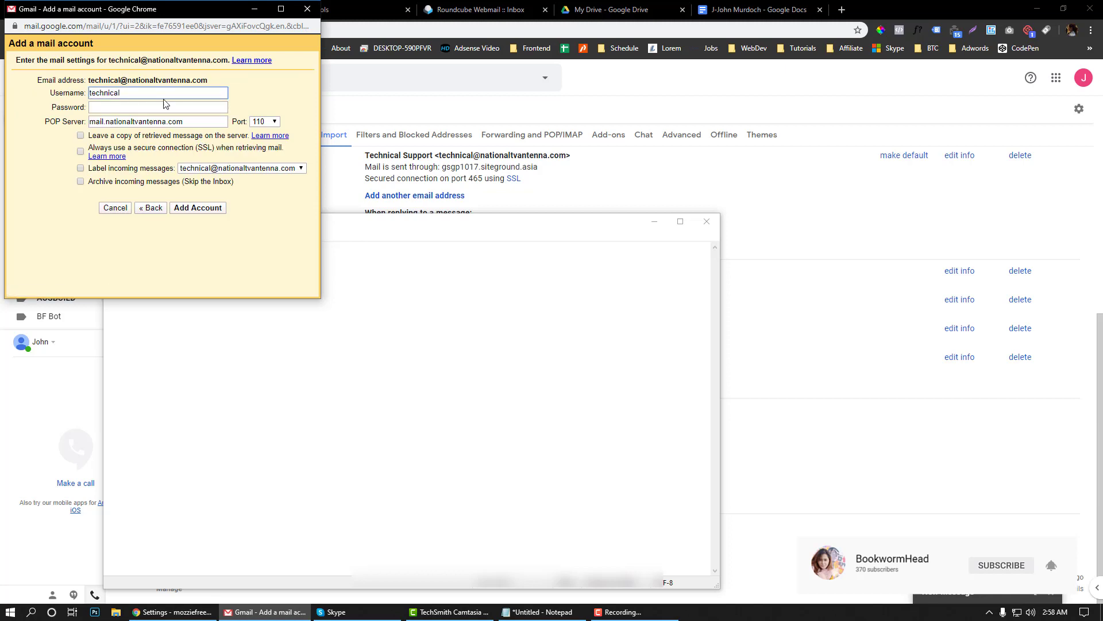
# Set the username to the full email address and enter the saved password
pyautogui.doubleClick(109, 93)
pyautogui.hotkey('ctrl', 'v')
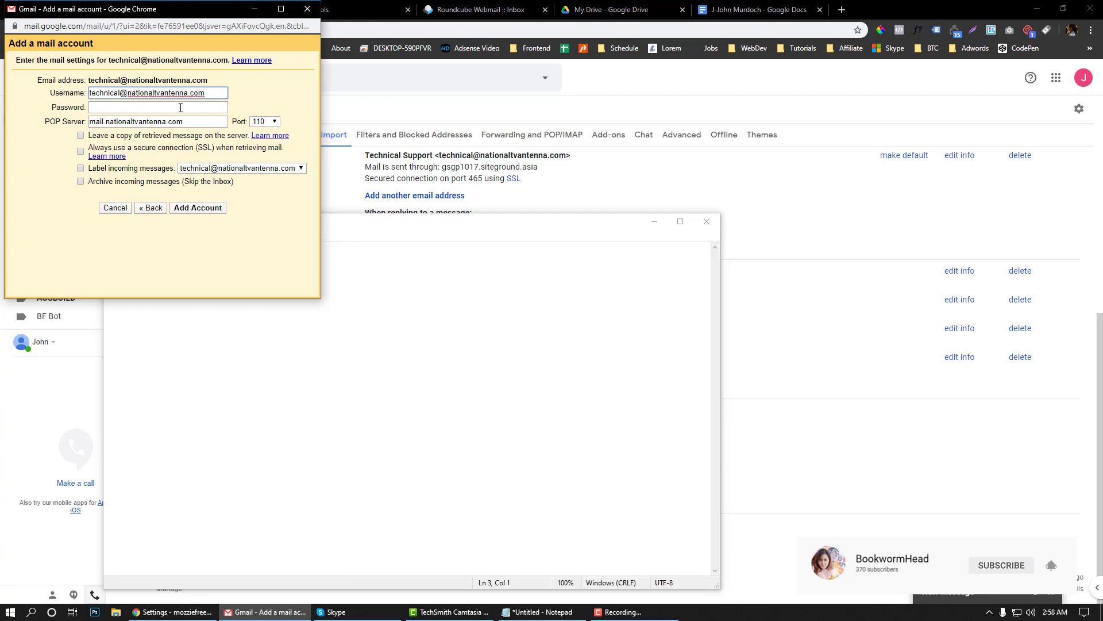
pyautogui.click(181, 107)
pyautogui.click(341, 286)
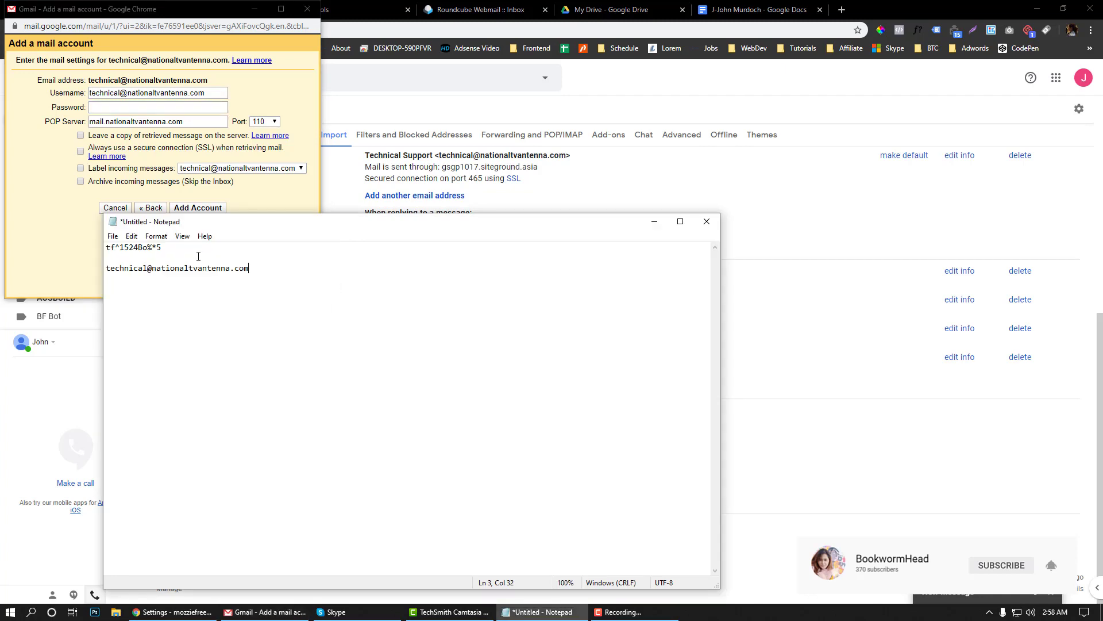
pyautogui.moveTo(164, 247); pyautogui.dragTo(106, 245)
pyautogui.click(142, 110)
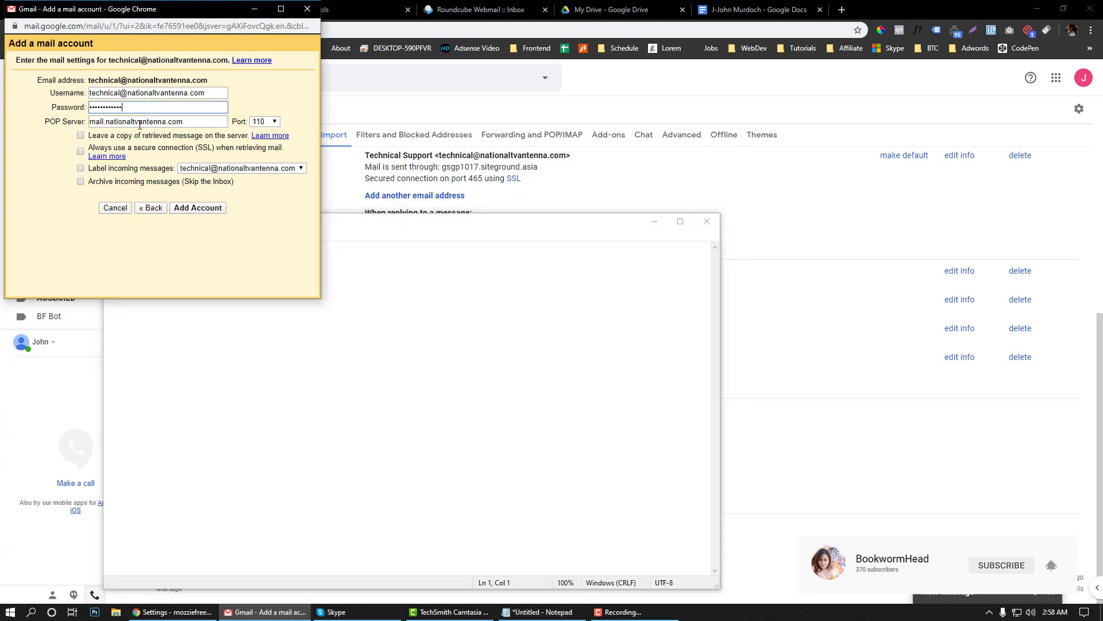
# Set the POP server to gsgp1017.siteground.asia copied from Site Tools
pyautogui.doubleClick(140, 122)
pyautogui.click(387, 5)
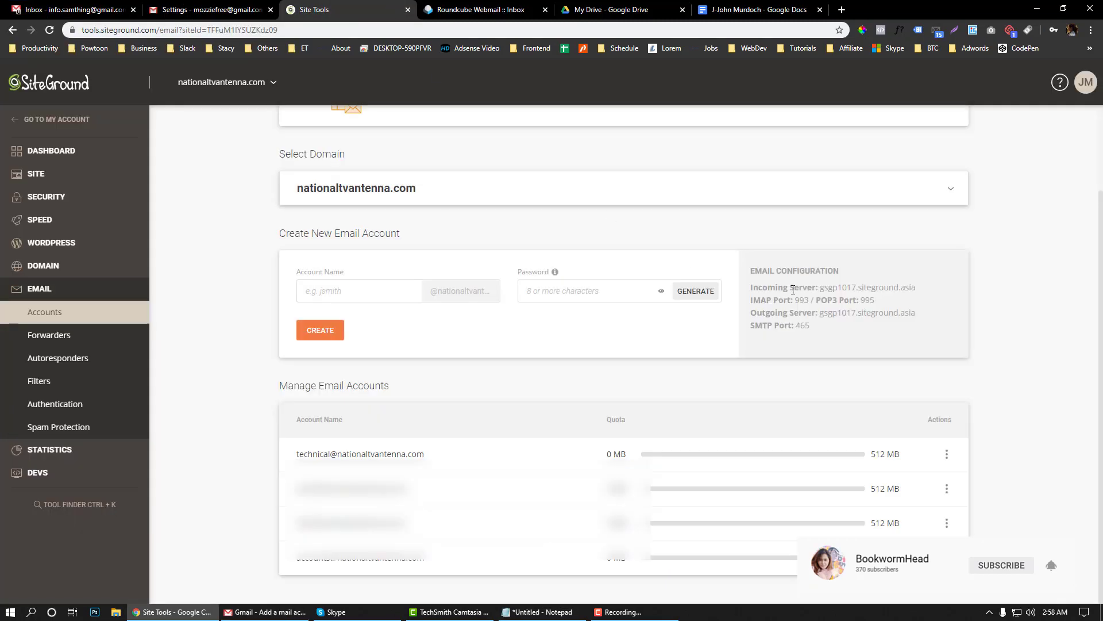
pyautogui.moveTo(820, 288); pyautogui.dragTo(932, 293)
pyautogui.hotkey('ctrl', 'c')
pyautogui.click(265, 612)
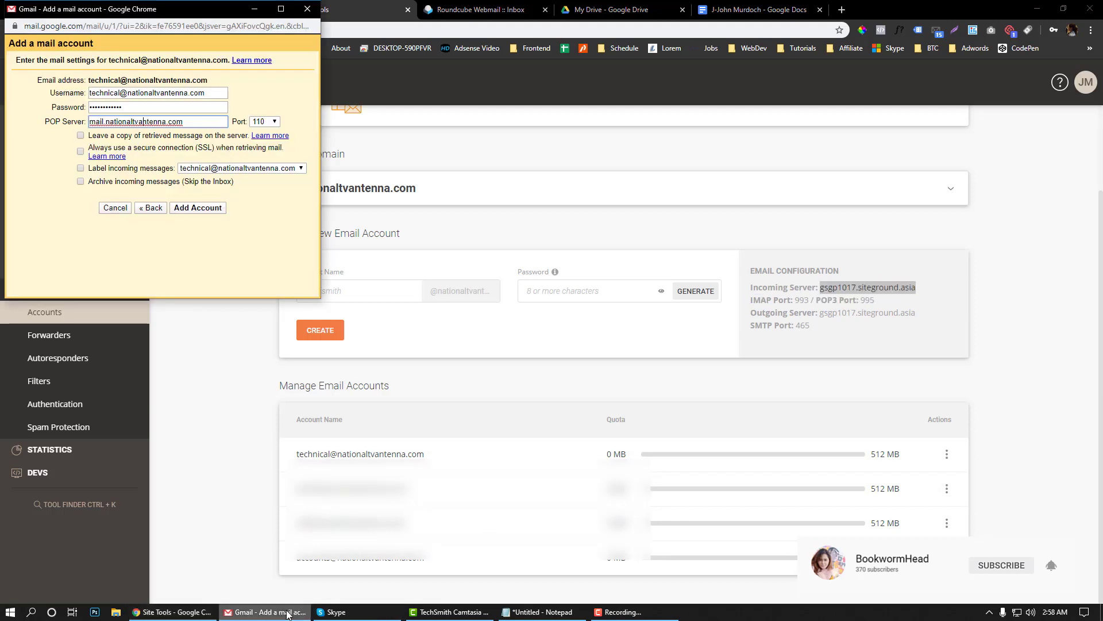
pyautogui.doubleClick(131, 107)
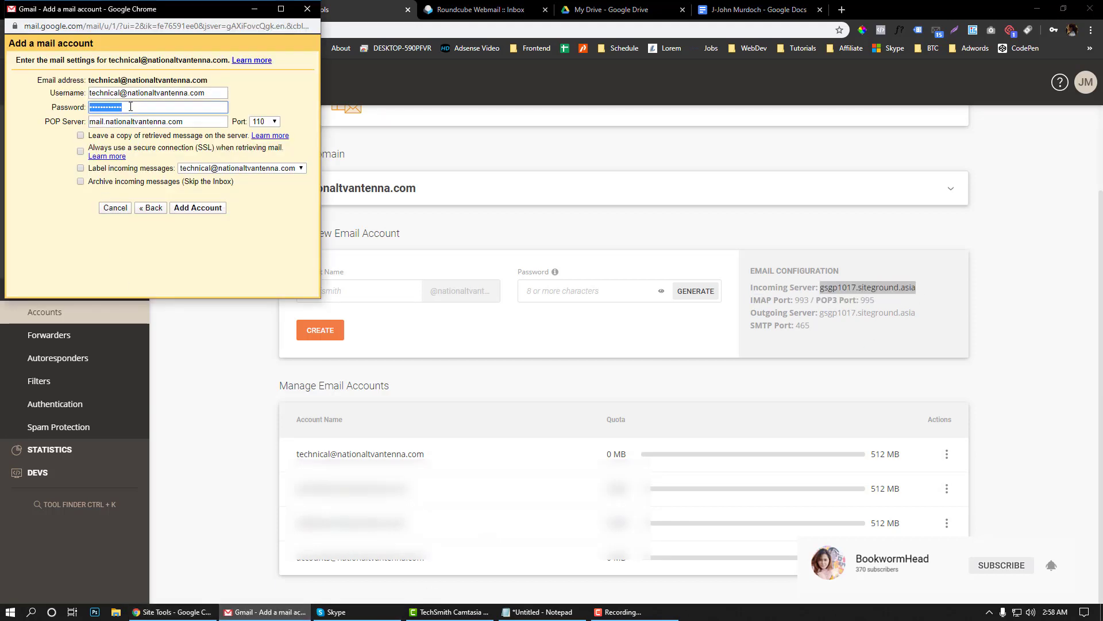
pyautogui.click(161, 121)
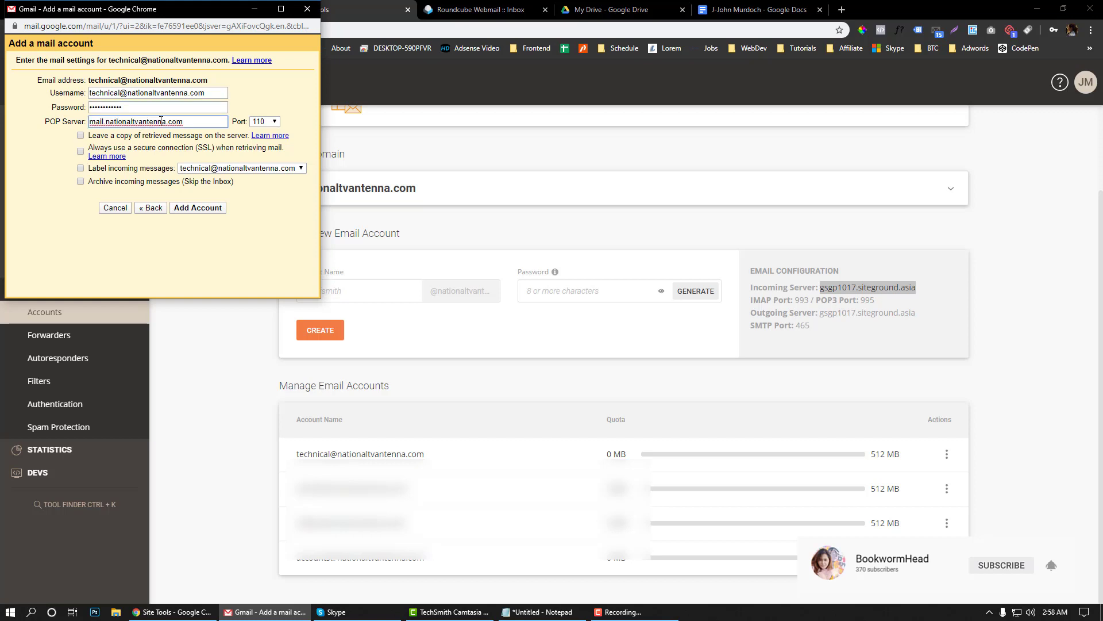
pyautogui.hotkey('ctrl', 'a')
pyautogui.hotkey('ctrl', 'v')
# Select port 995 and enable SSL retrieval
pyautogui.click(266, 124)
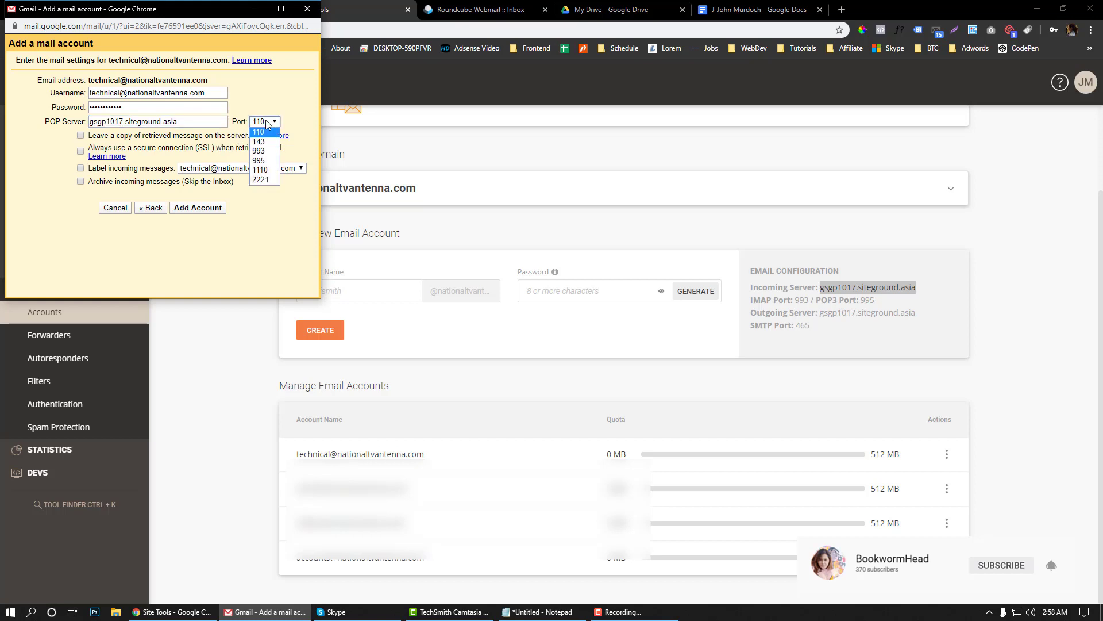
pyautogui.click(260, 161)
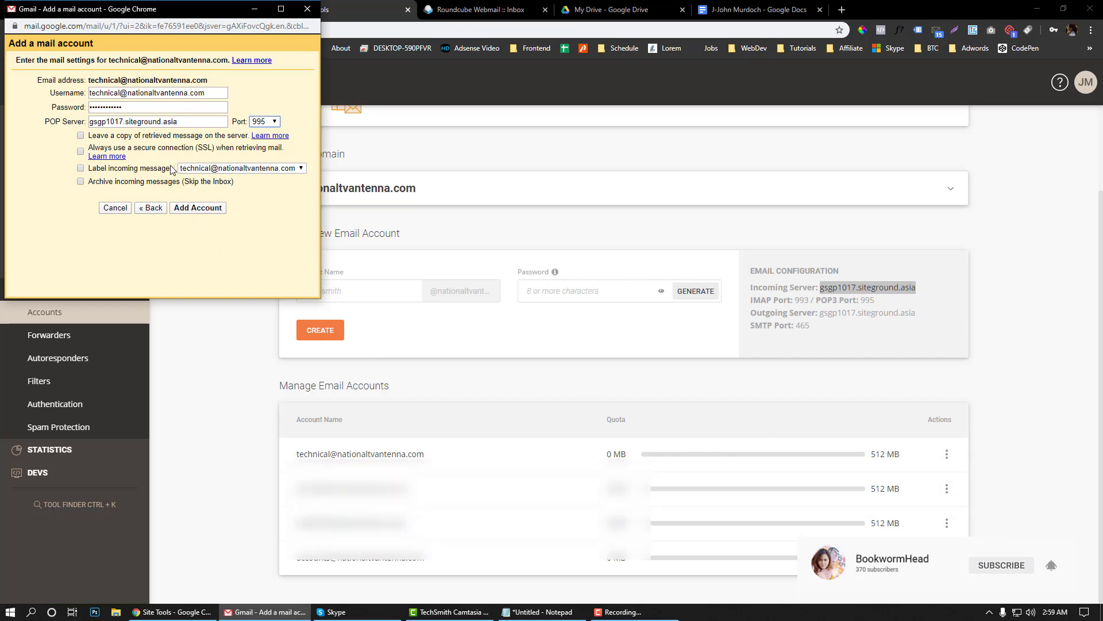
pyautogui.click(81, 152)
pyautogui.moveTo(207, 8); pyautogui.dragTo(507, 177)
pyautogui.click(239, 8)
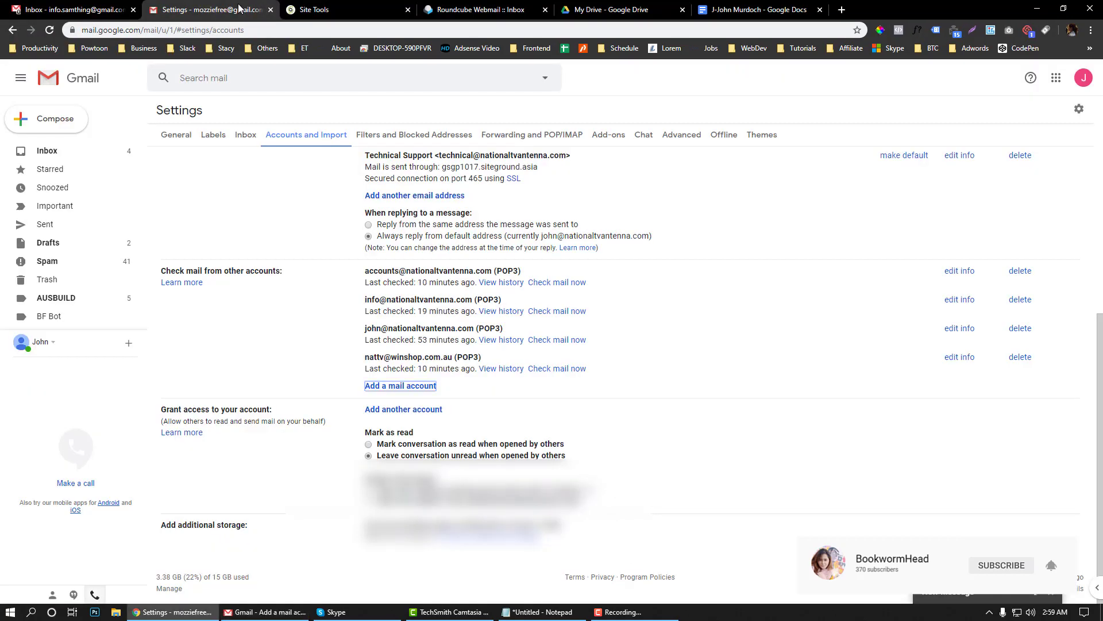
# Bring the Add a mail account form back and submit the POP3 account with Add Account
pyautogui.click(94, 152)
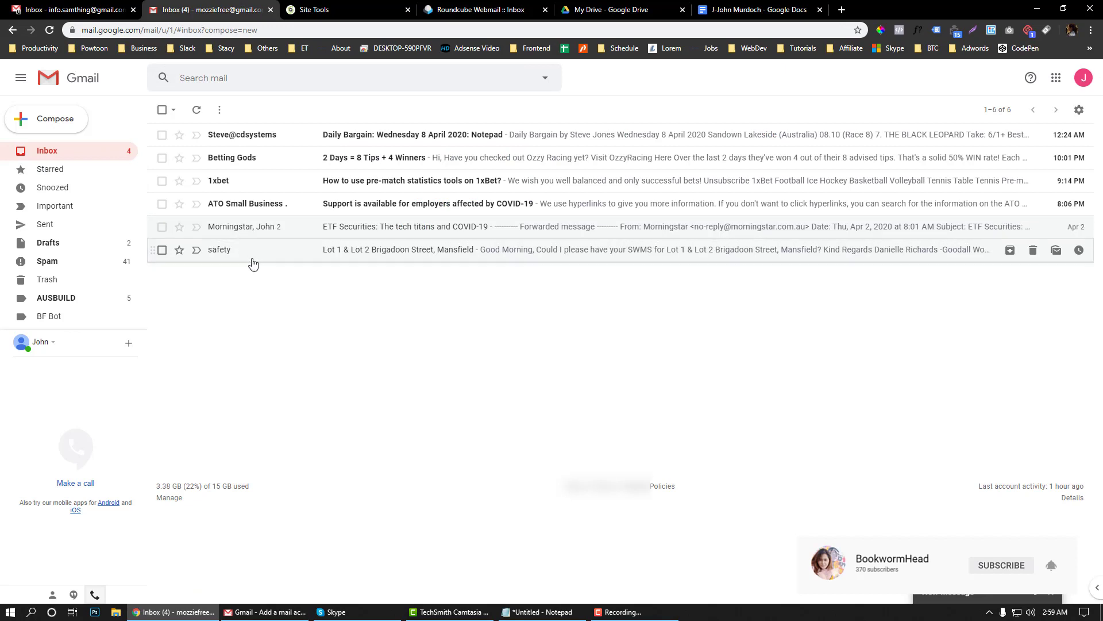
pyautogui.click(202, 253)
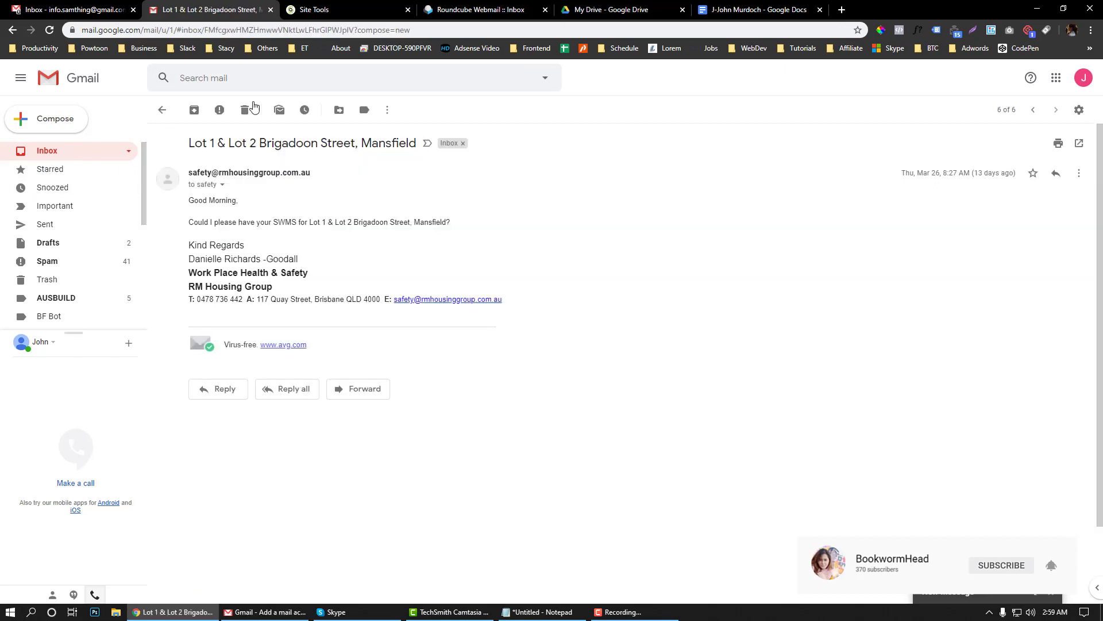
pyautogui.click(359, 6)
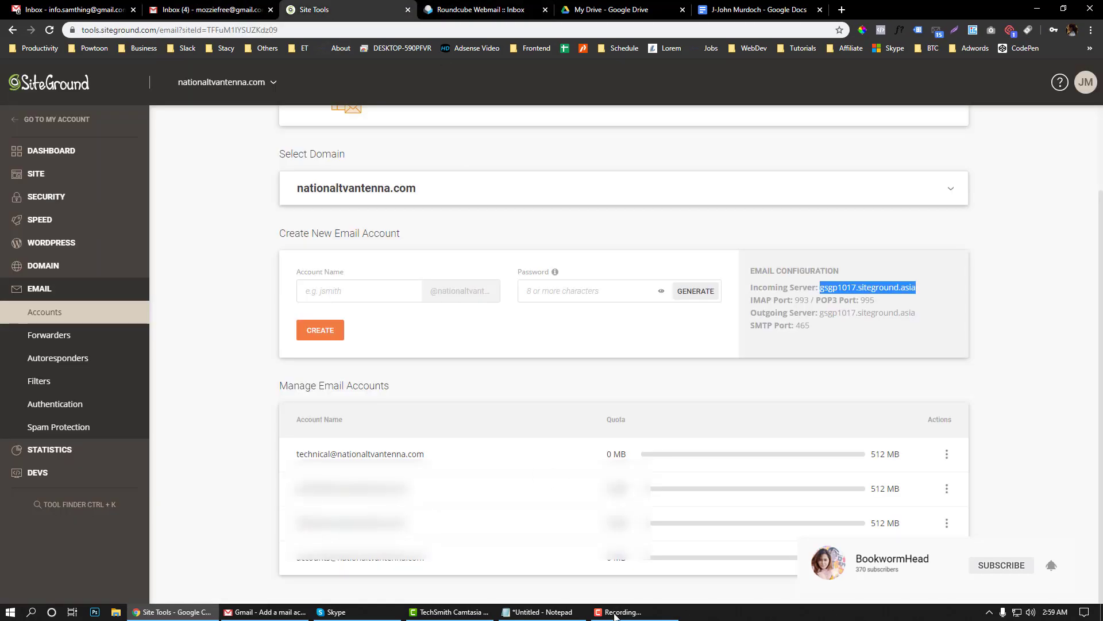
pyautogui.click(265, 612)
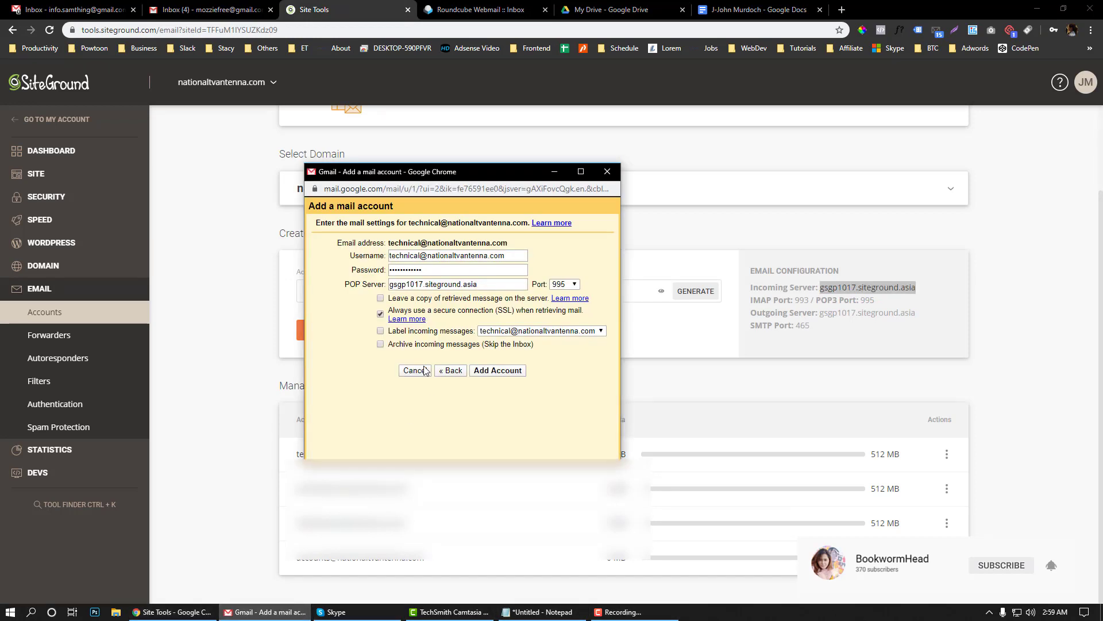
pyautogui.moveTo(498, 173); pyautogui.dragTo(426, 152)
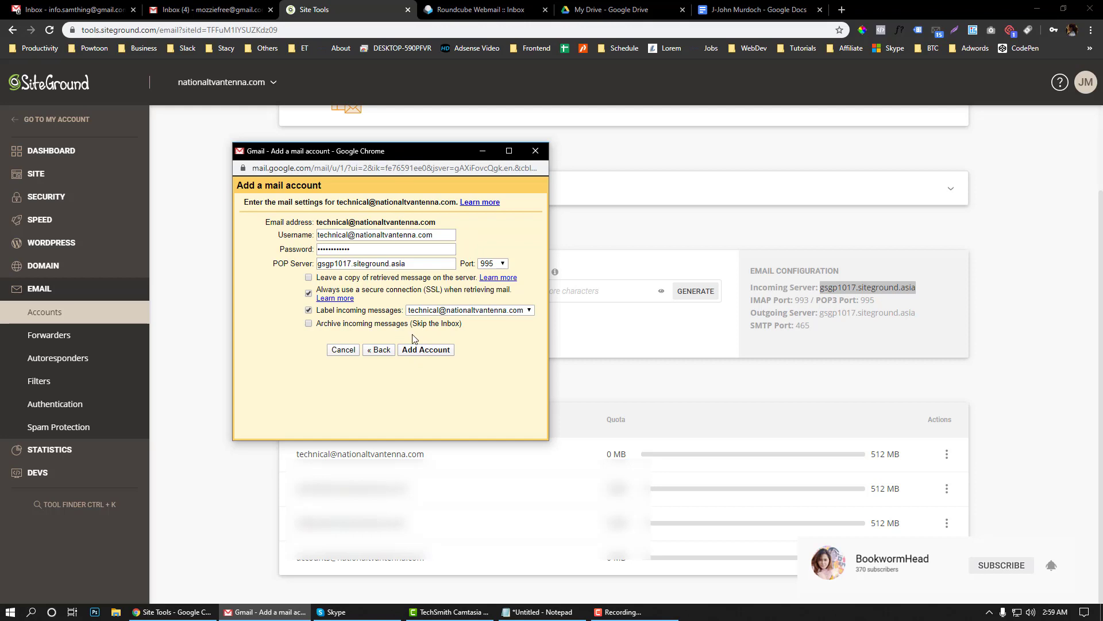
pyautogui.click(417, 351)
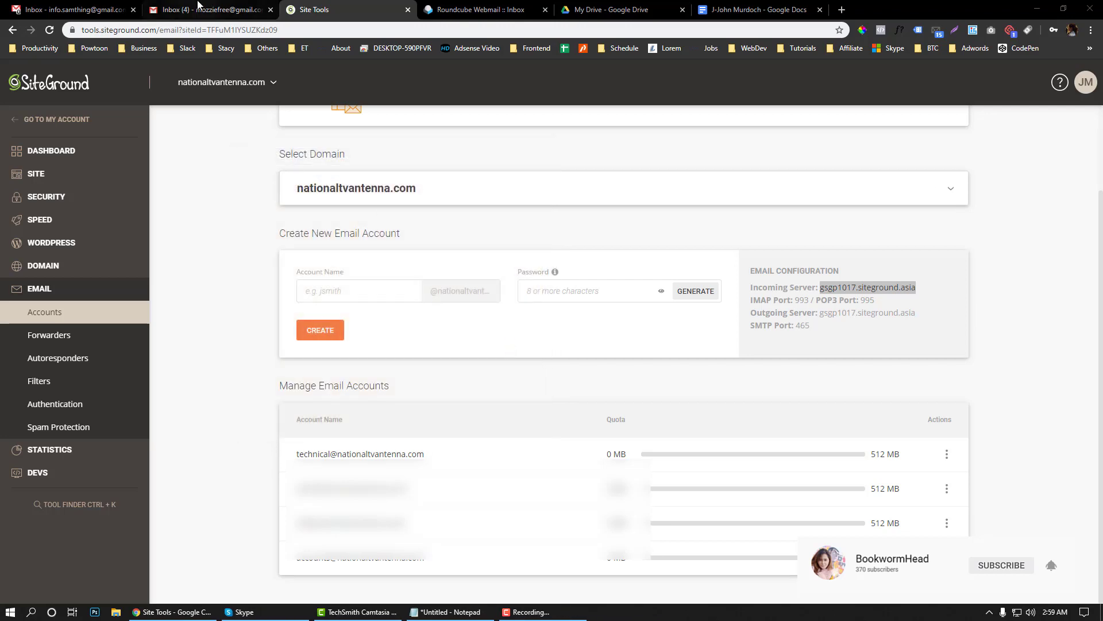
pyautogui.click(198, 5)
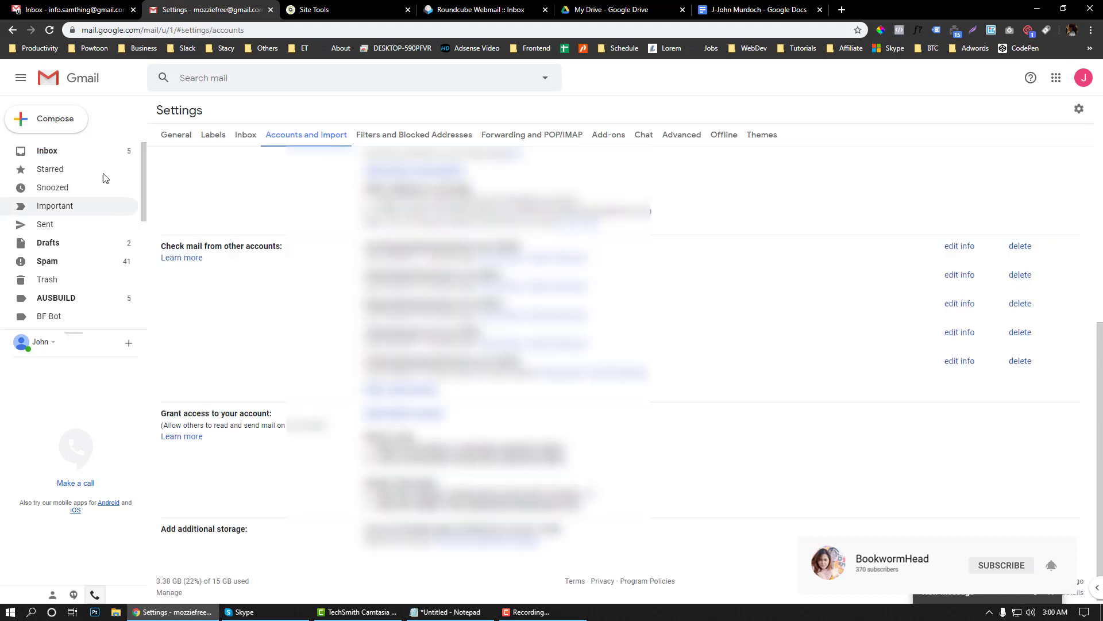
pyautogui.click(100, 156)
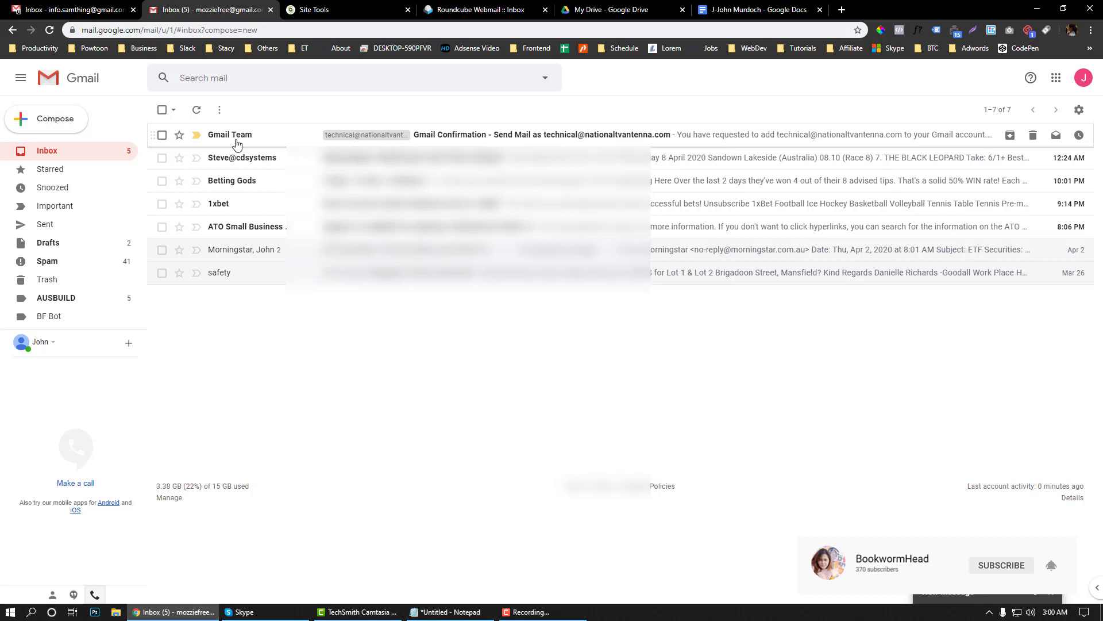
pyautogui.moveTo(240, 142)
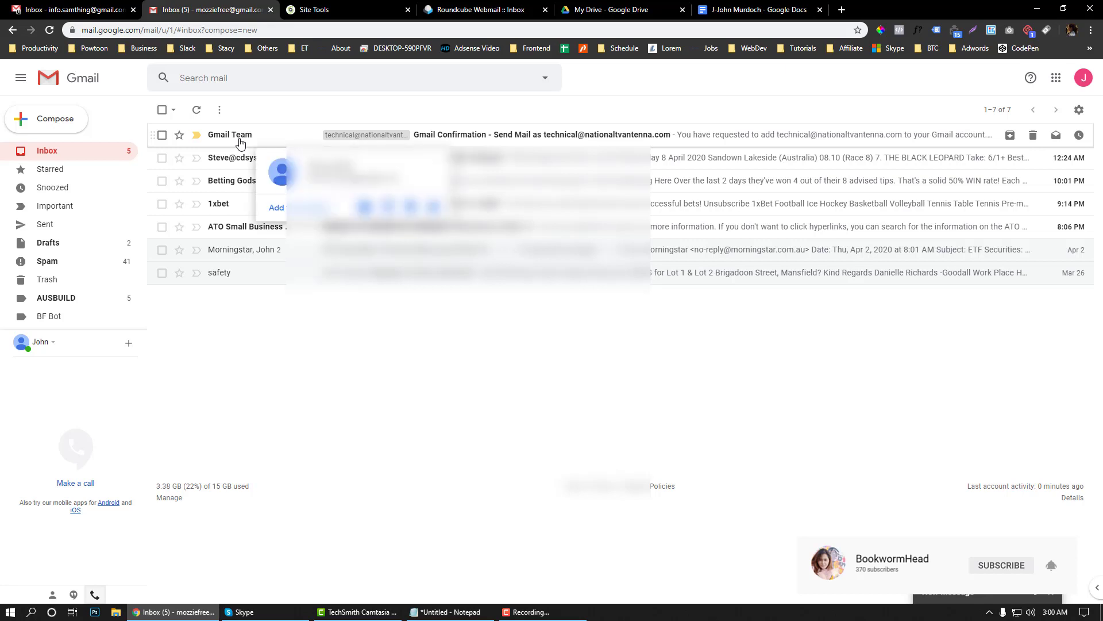
pyautogui.click(322, 9)
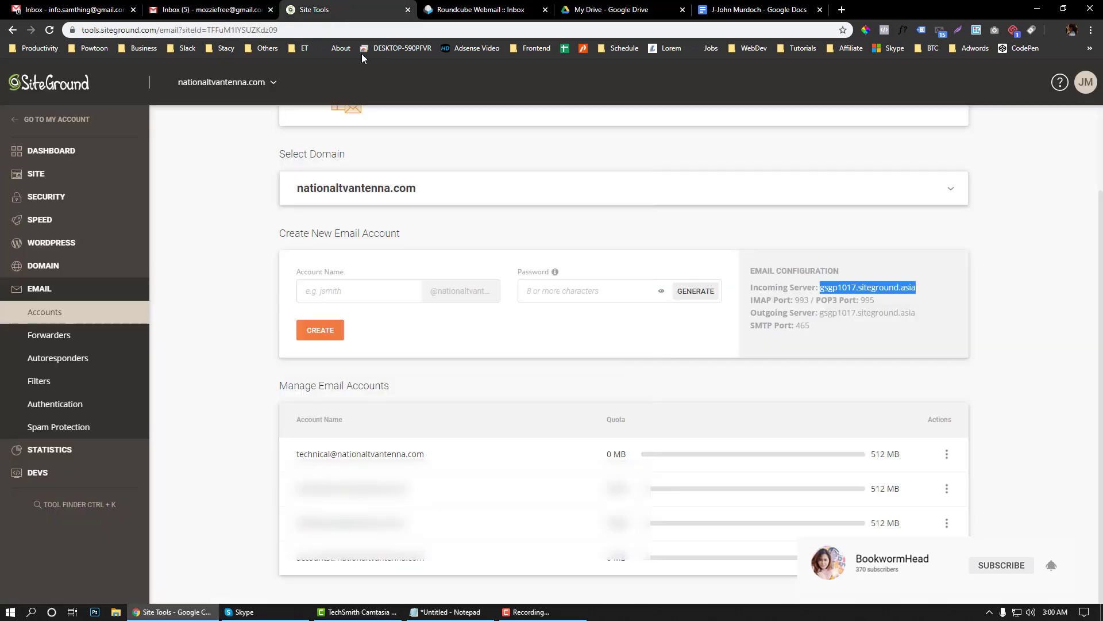
pyautogui.click(948, 455)
pyautogui.click(958, 476)
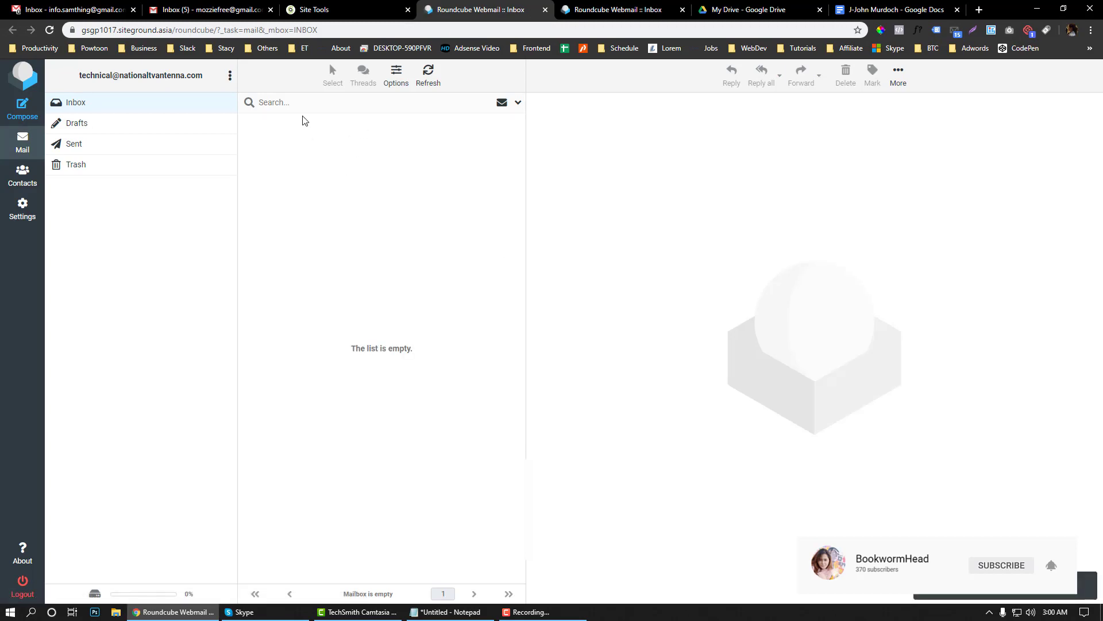
pyautogui.click(76, 124)
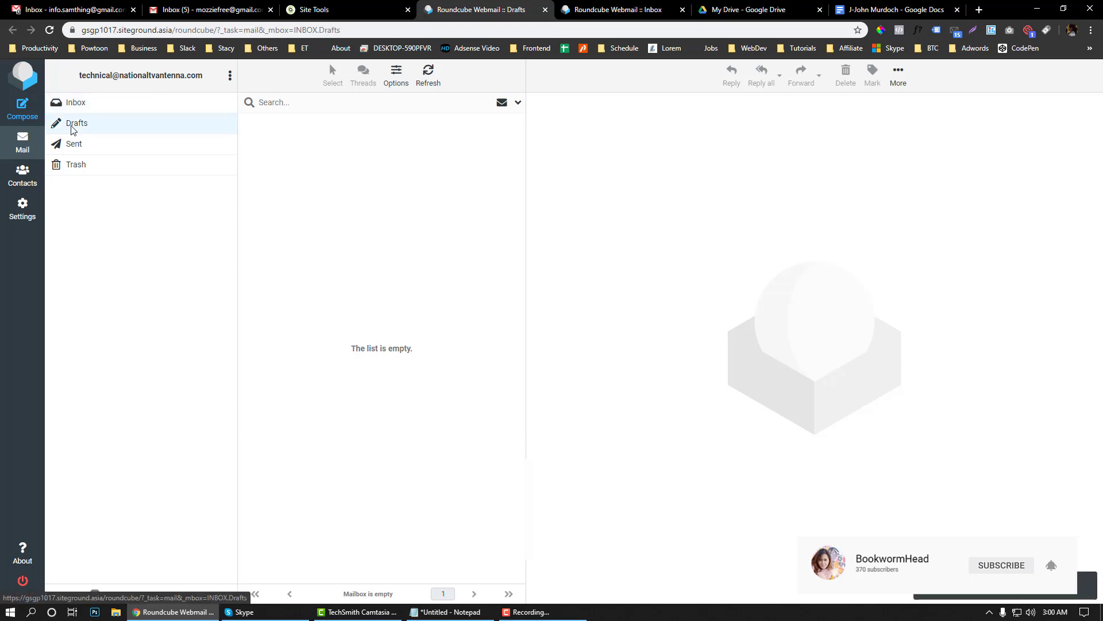
pyautogui.click(80, 104)
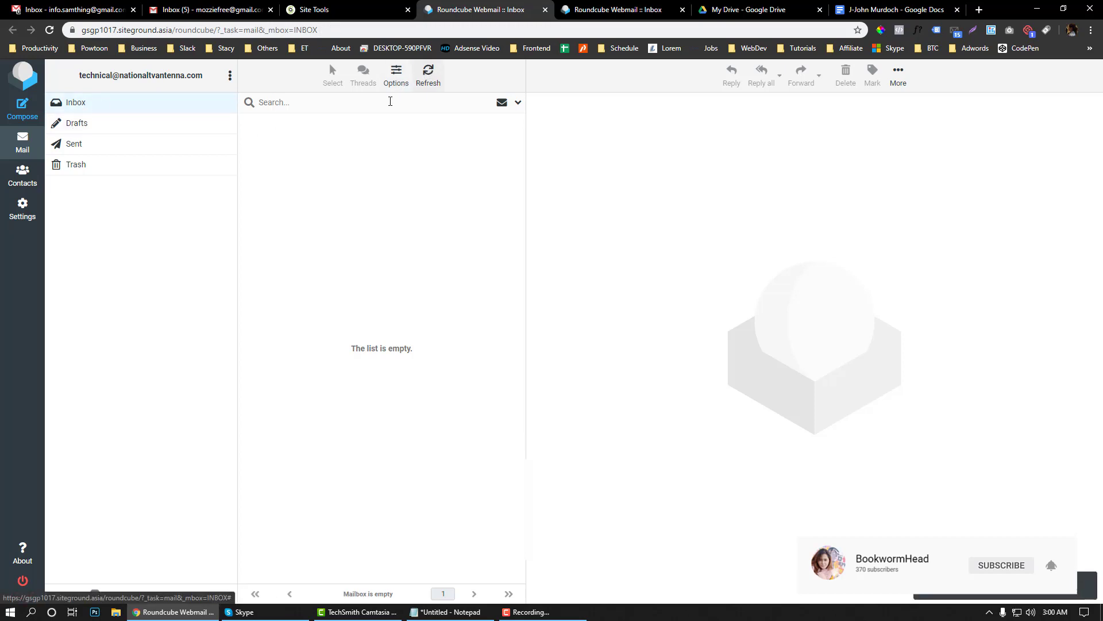
pyautogui.click(209, 10)
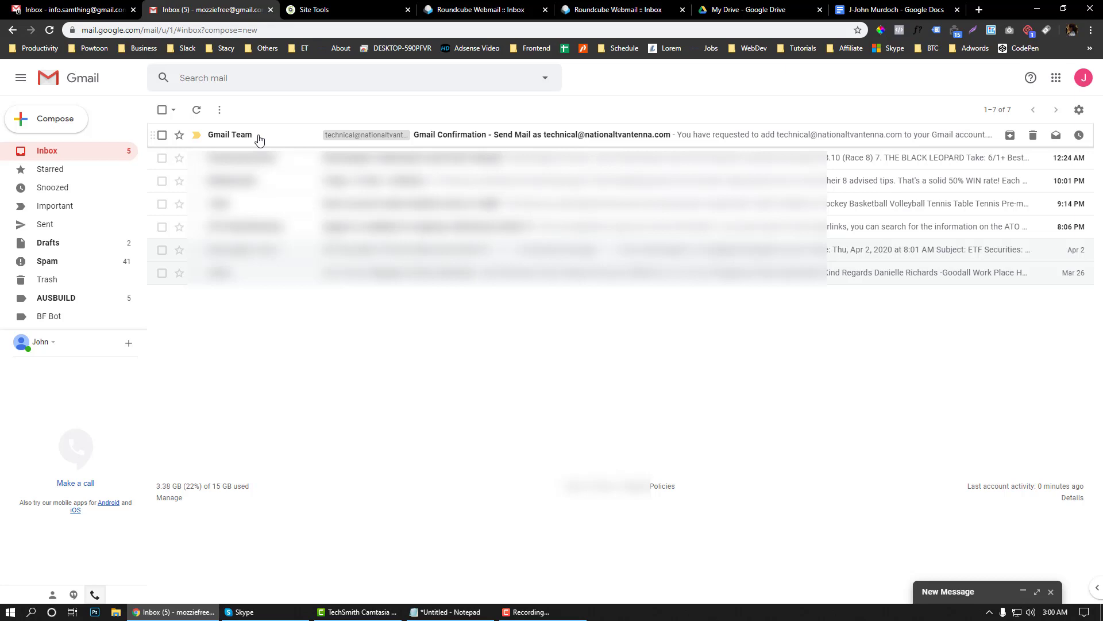
pyautogui.hotkey('ctrl', 'Tab')
pyautogui.hotkey('ctrl', 'Tab')
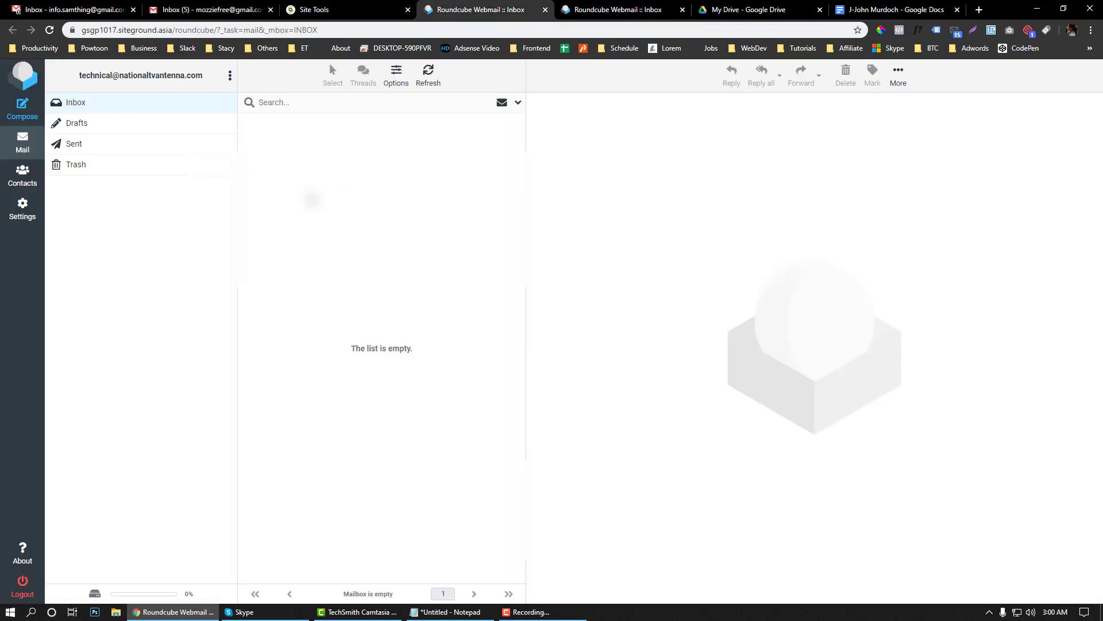
pyautogui.click(237, 11)
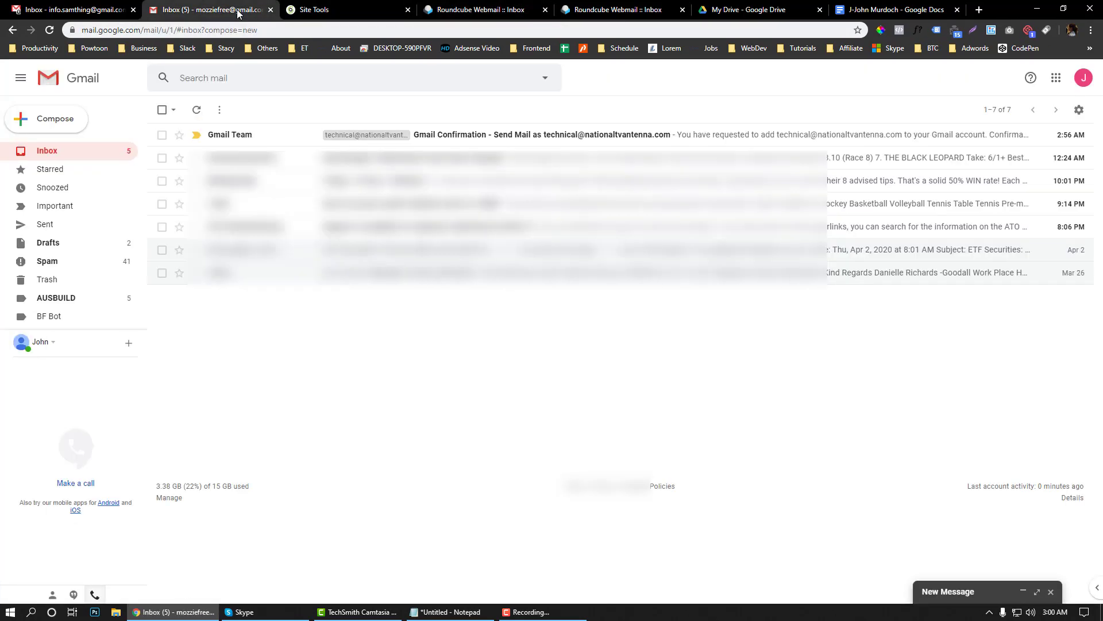
pyautogui.click(481, 10)
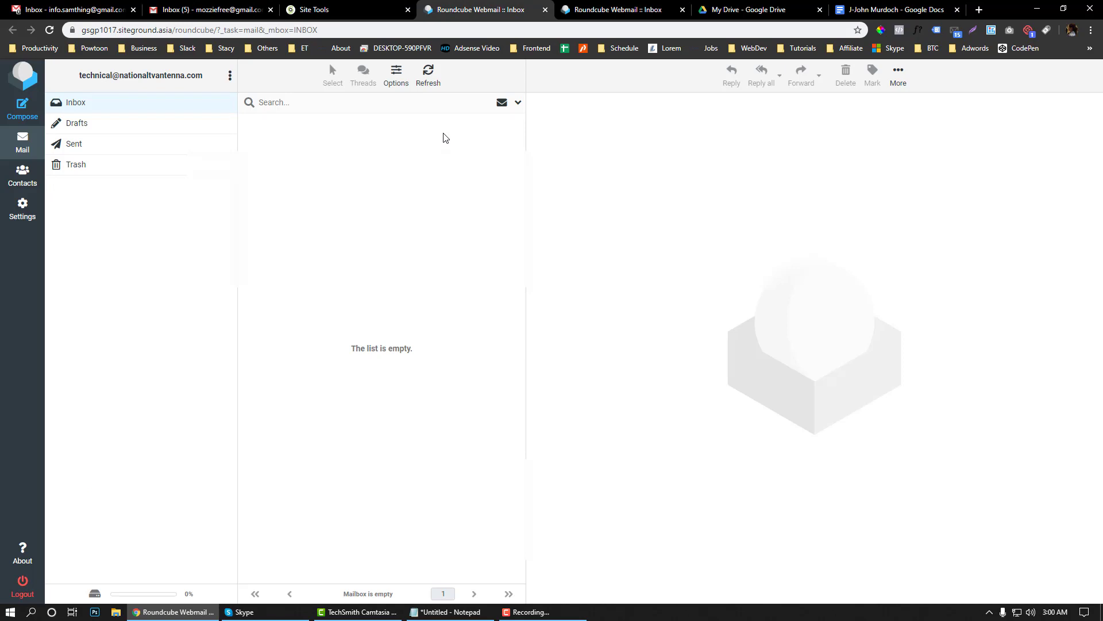
pyautogui.hotkey('ctrl', 'shift', 'Tab')
pyautogui.hotkey('ctrl', 'shift', 'Tab')
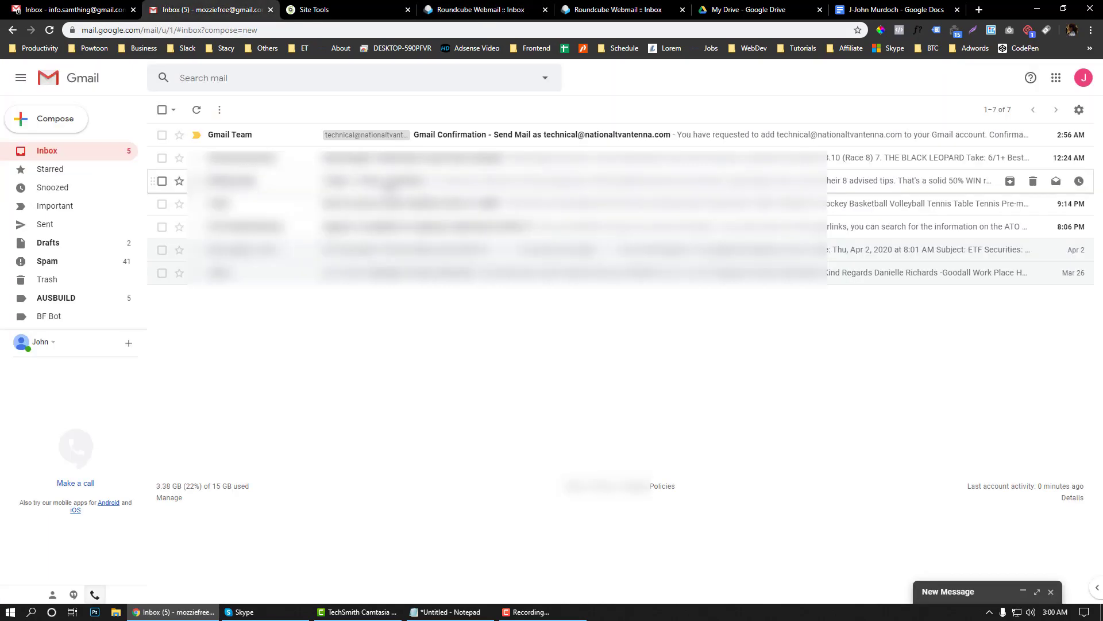